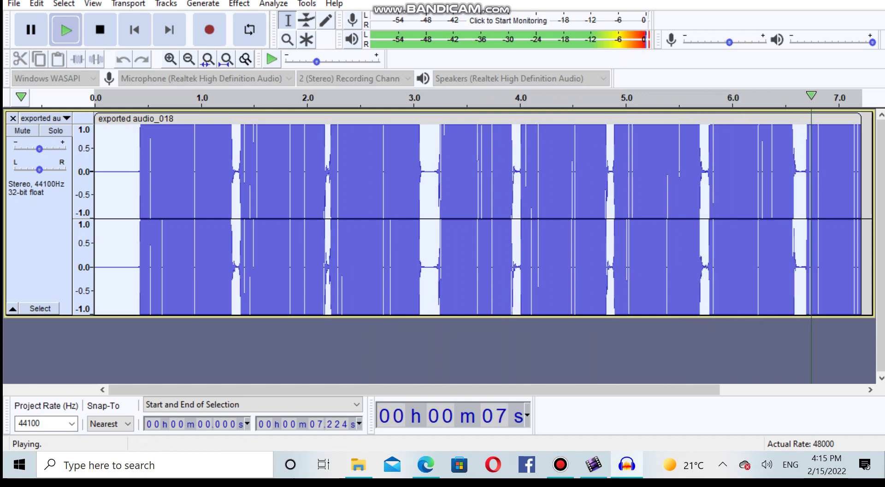
Step: Play back the selected exported audio_018 clip from the start to hear each version of it
key(p)
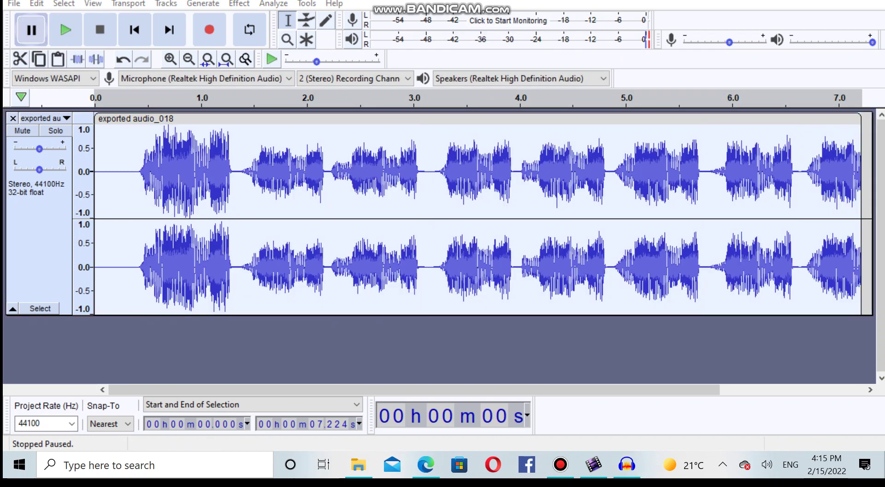
click(66, 30)
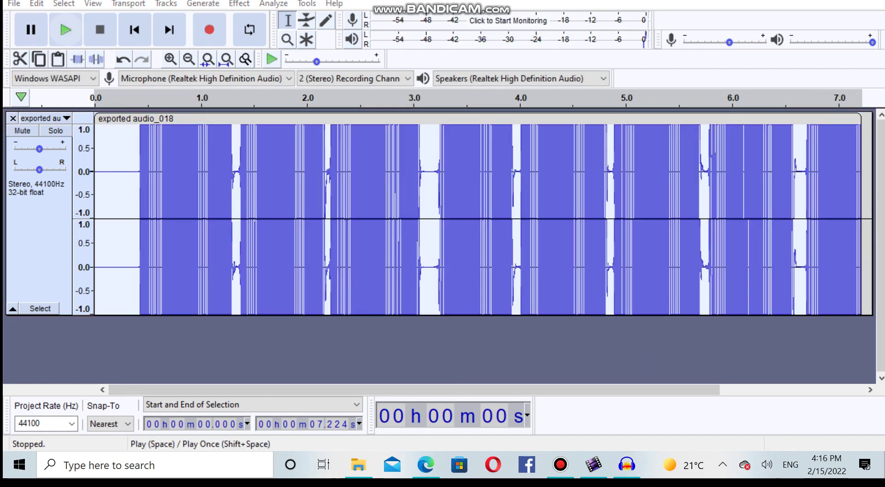
click(66, 30)
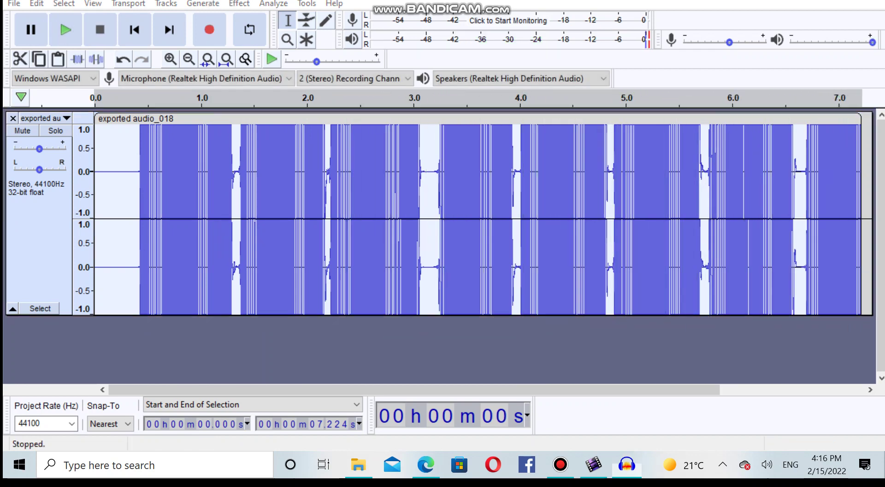
click(66, 30)
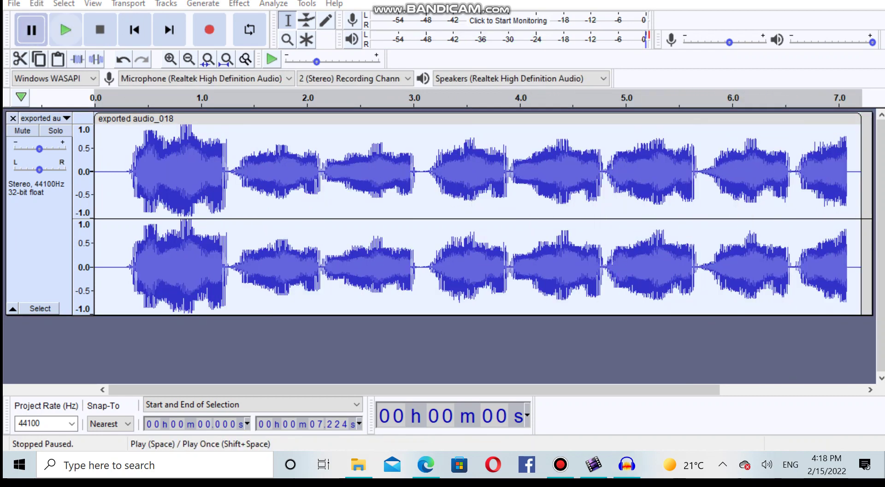
click(66, 30)
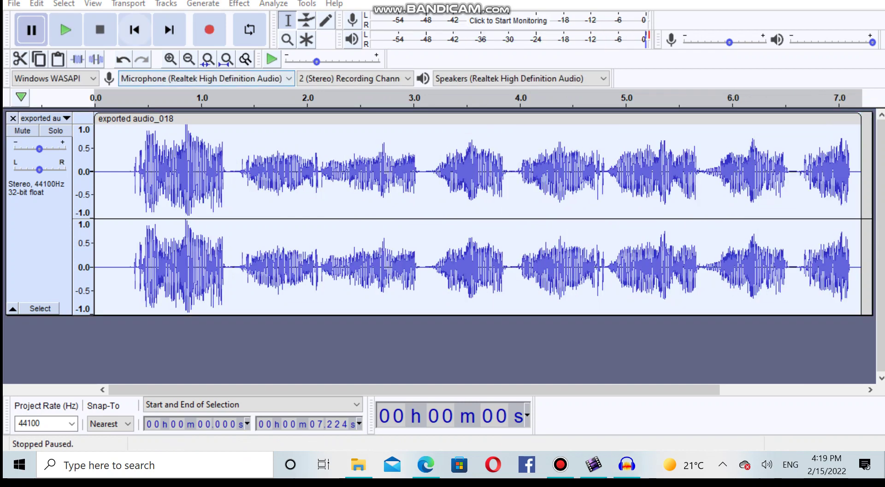
click(66, 30)
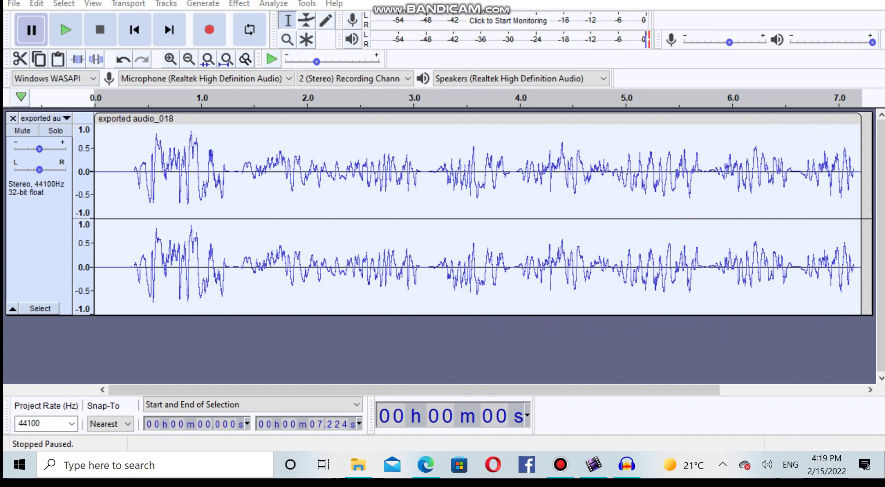
click(66, 33)
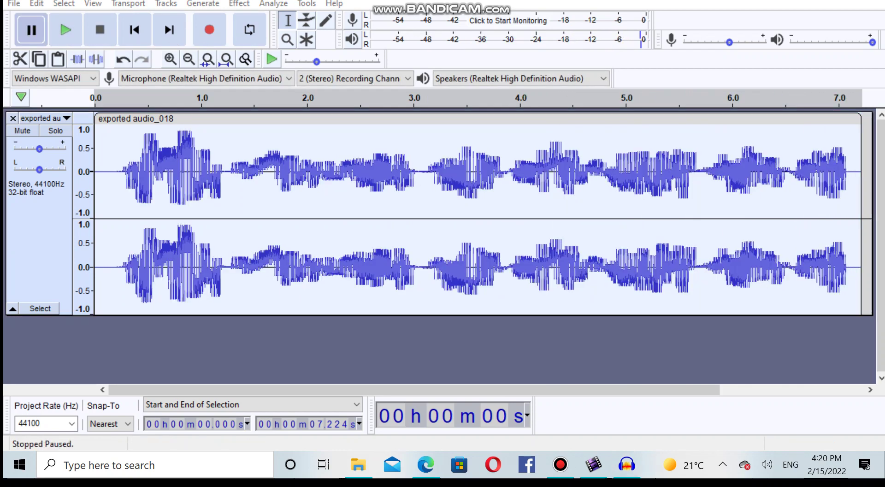
click(65, 29)
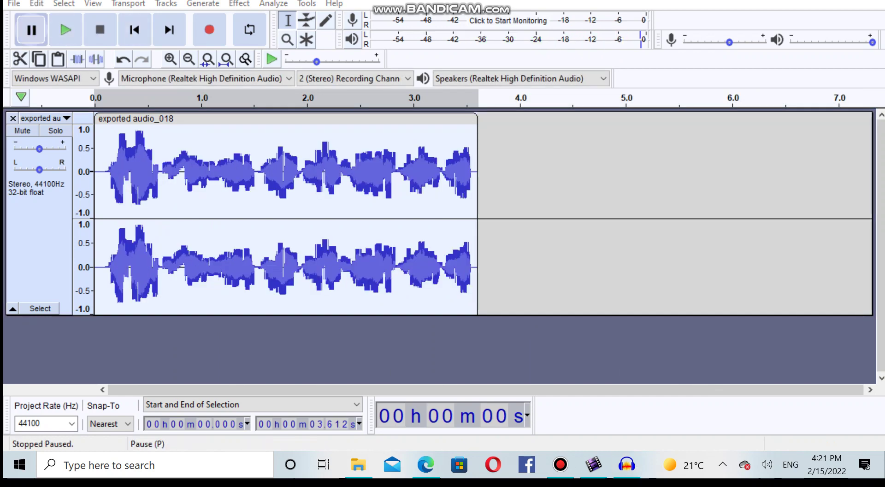
click(66, 31)
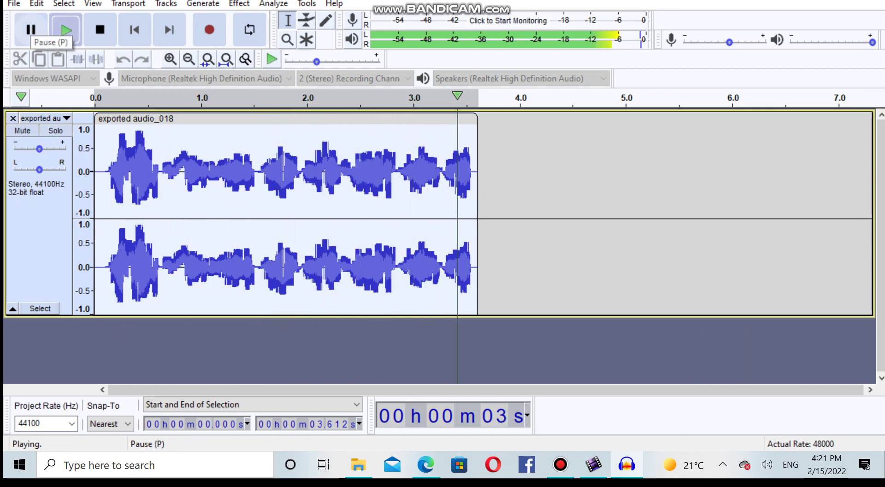
click(31, 30)
click(239, 3)
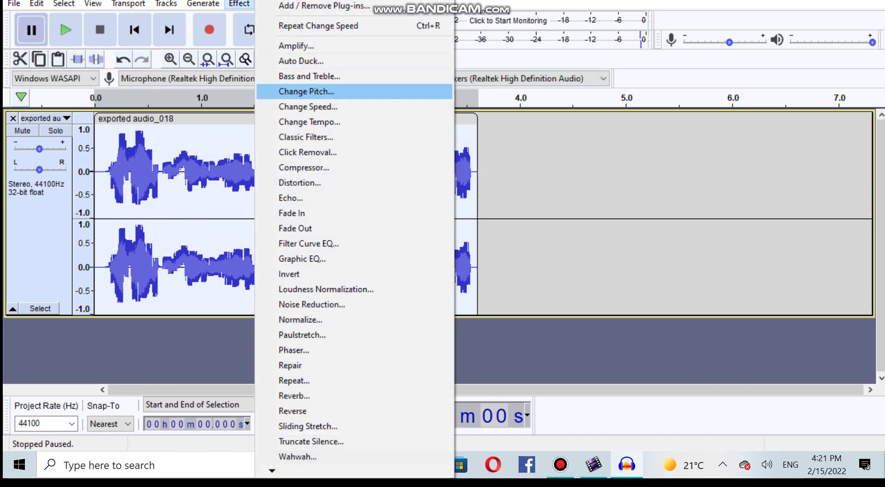
click(305, 89)
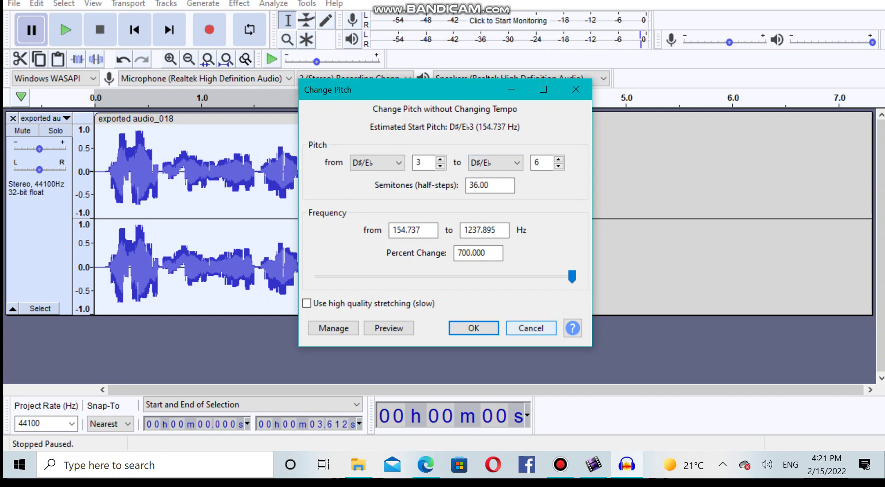
click(531, 328)
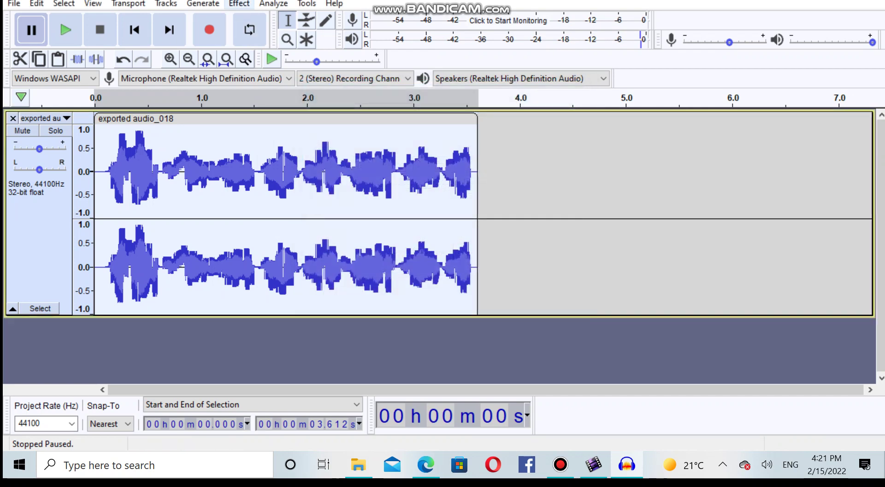
Step: Apply Change Speed to the whole clip with a speed multiplier of 4.000
click(239, 4)
click(308, 107)
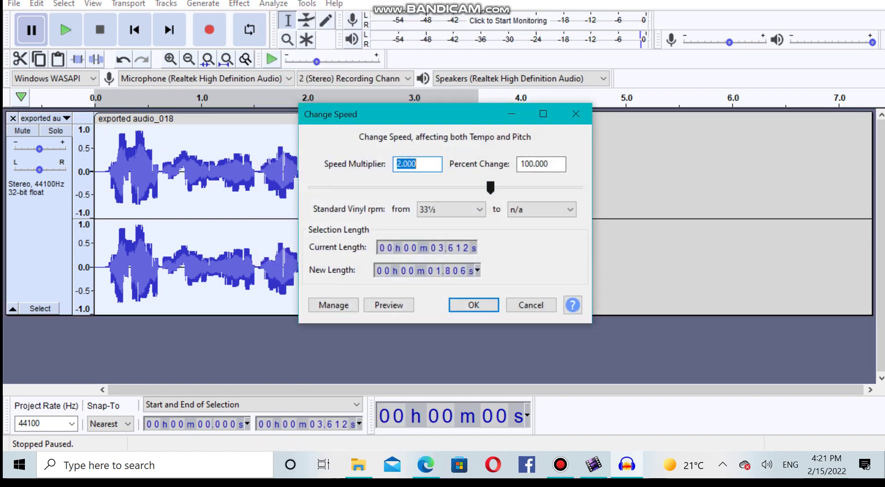
mouse_move(490, 187)
mouse_down()
mouse_move(515, 187)
mouse_move(455, 187)
mouse_move(496, 187)
mouse_up()
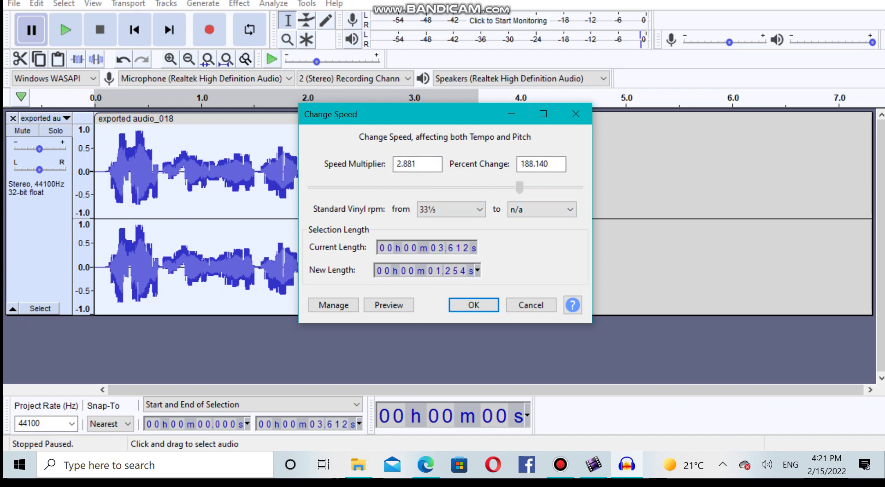
drag(523, 188, 572, 187)
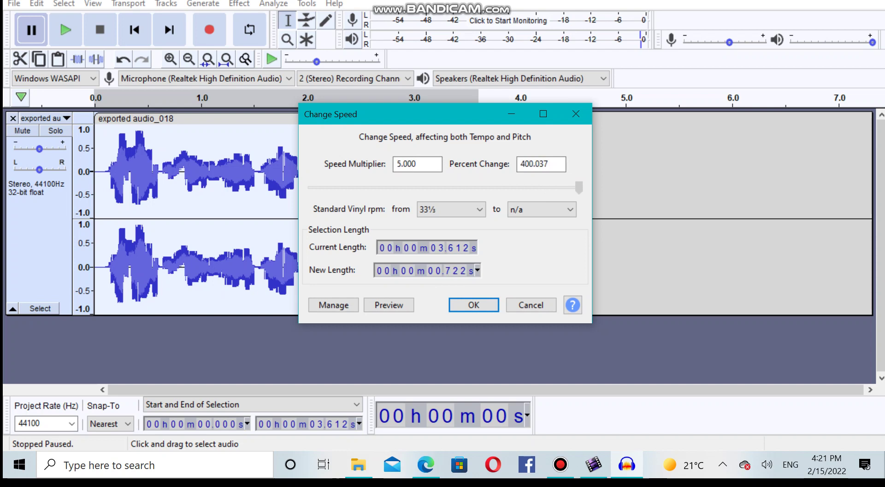
mouse_move(579, 187)
mouse_down()
mouse_move(438, 187)
mouse_move(579, 187)
mouse_up()
drag(579, 187, 573, 187)
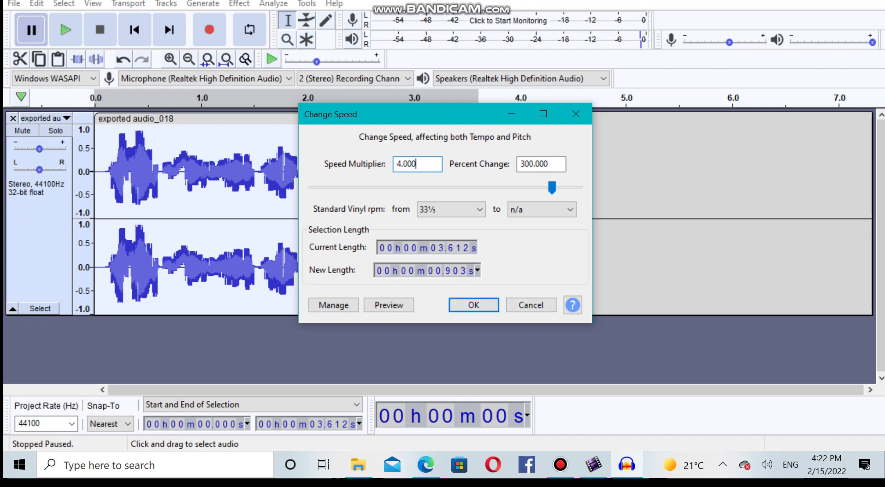
click(473, 304)
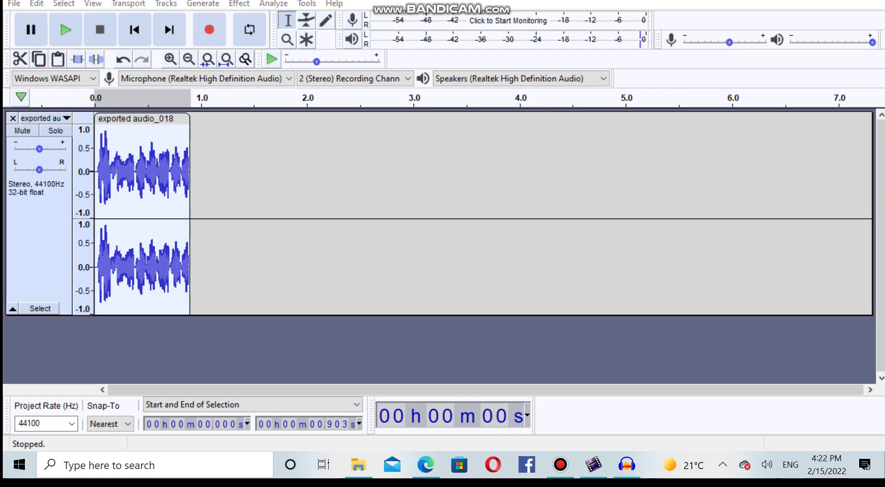
Step: Slow down the whole clip with Change Speed, using a speed multiplier of 0.120
click(31, 30)
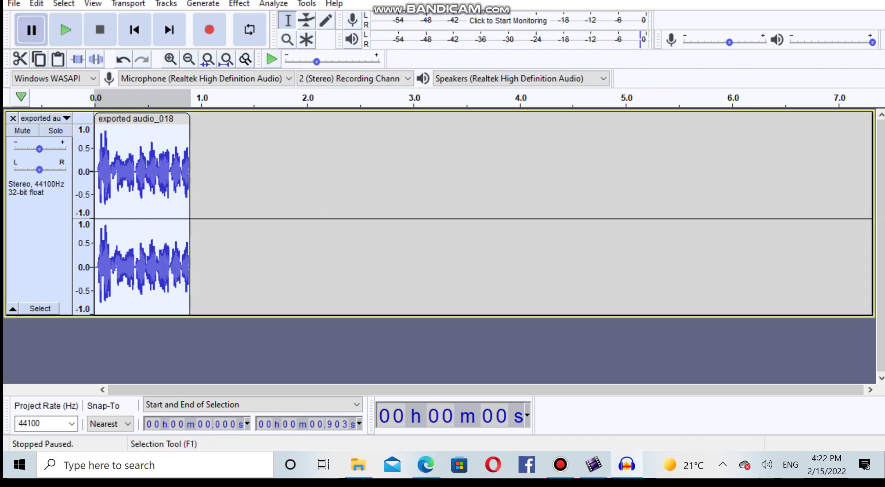
click(239, 4)
click(307, 107)
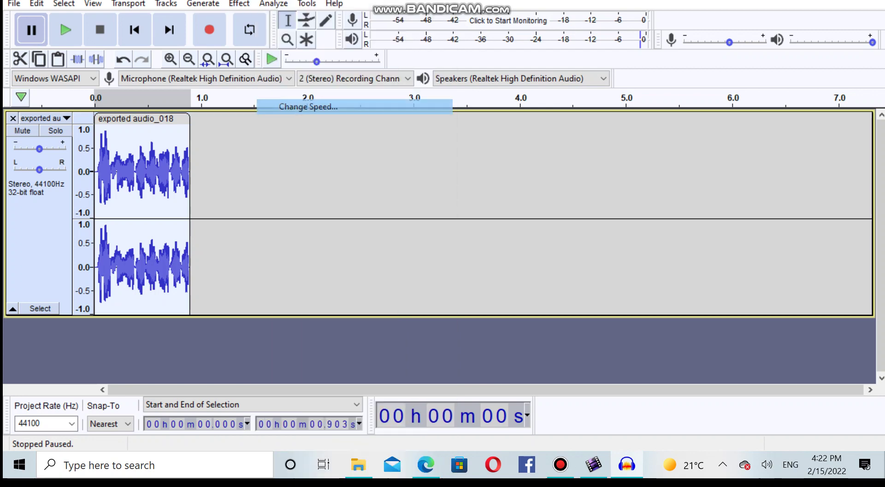
drag(551, 187, 424, 187)
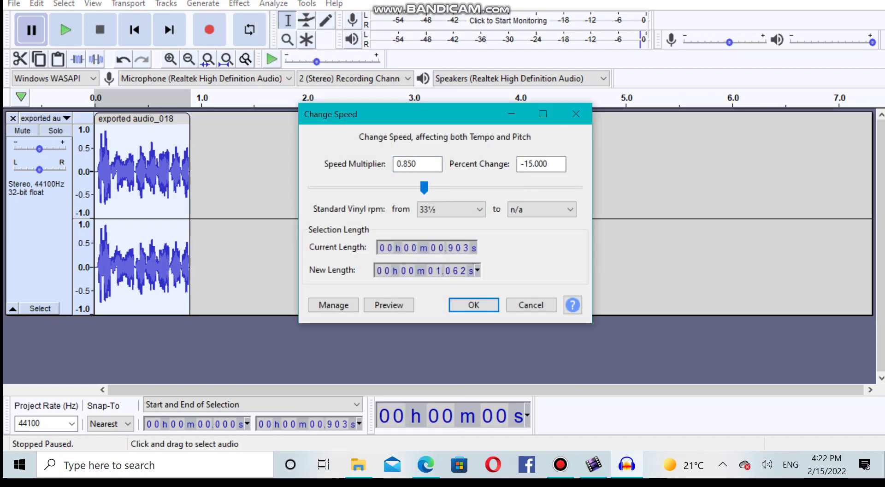
click(450, 187)
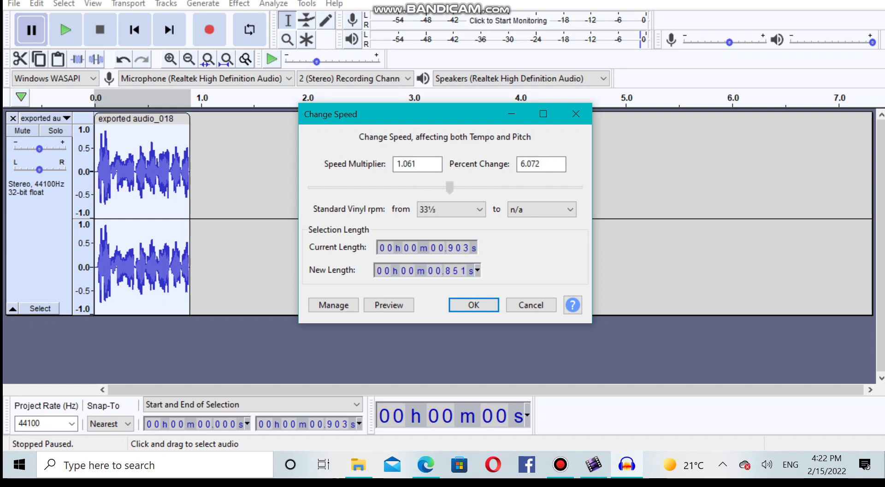
drag(445, 187, 425, 187)
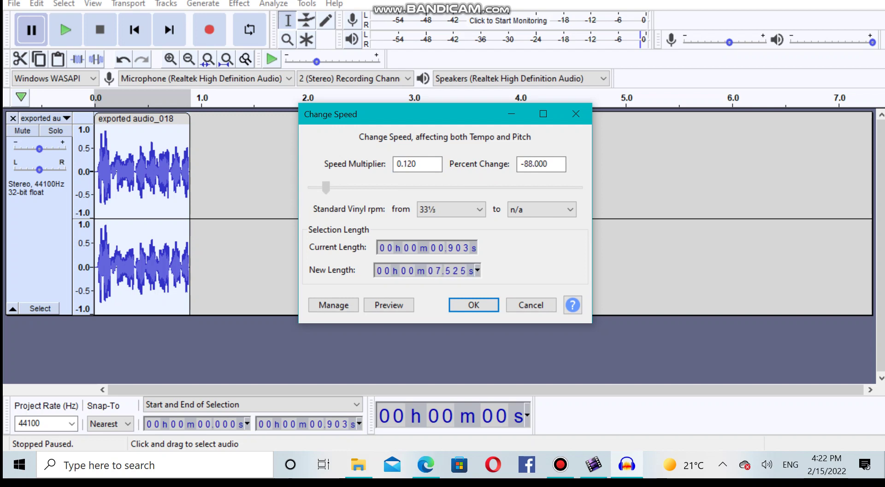
key(Return)
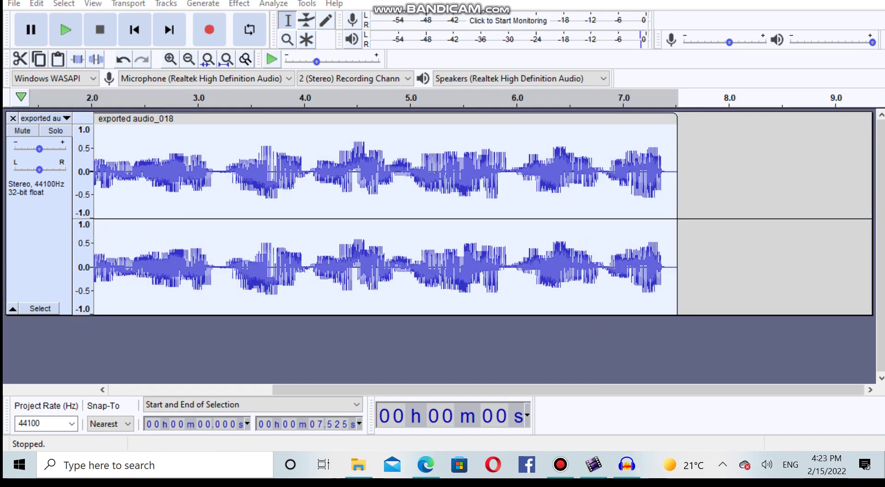
key(ctrl+F6)
key(ctrl+F6)
key(ctrl+F6)
key(ctrl+F6)
key(ctrl+F6)
key(ctrl+F6)
key(ctrl+F6)
key(ctrl+F6)
click(31, 30)
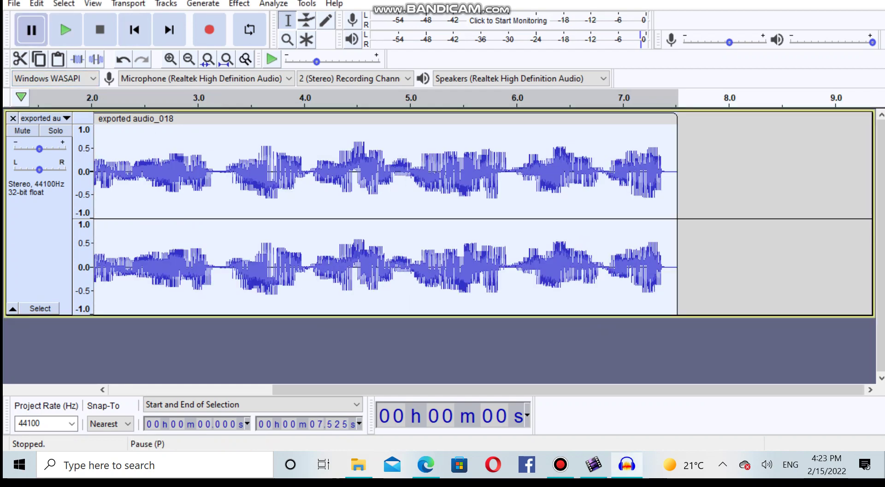
click(238, 4)
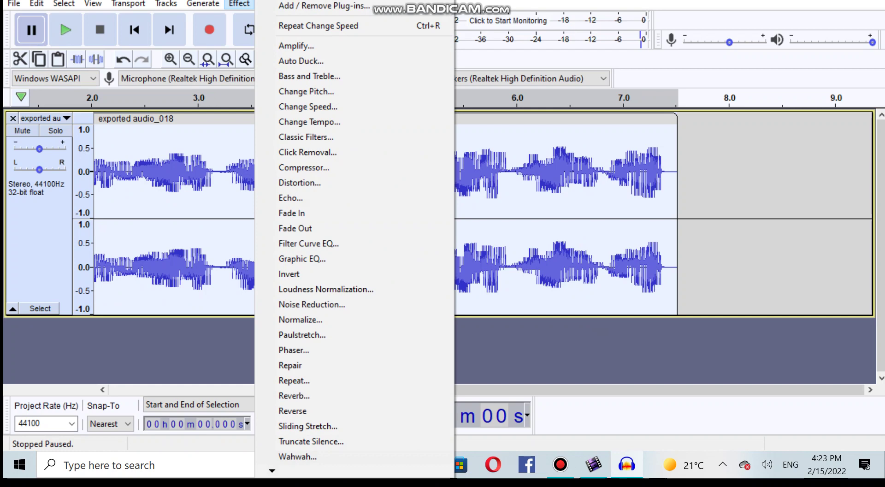
key(Escape)
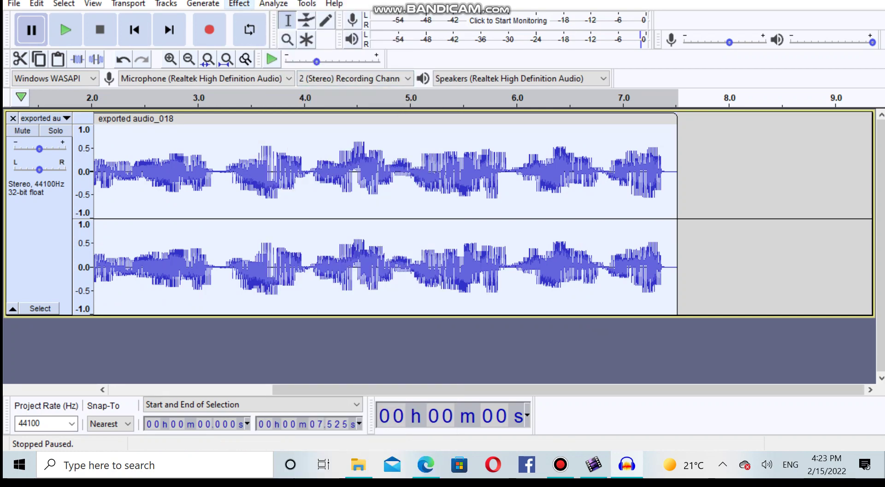
Step: Speed up the whole clip slightly with Change Speed, to a length of about 7.094 seconds
scroll(483, 213, left, 5)
scroll(482, 214, left, 2)
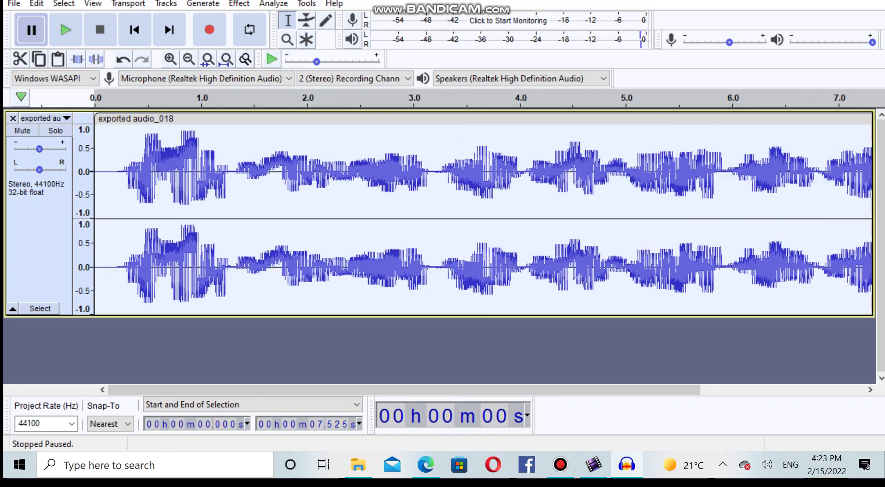
click(239, 4)
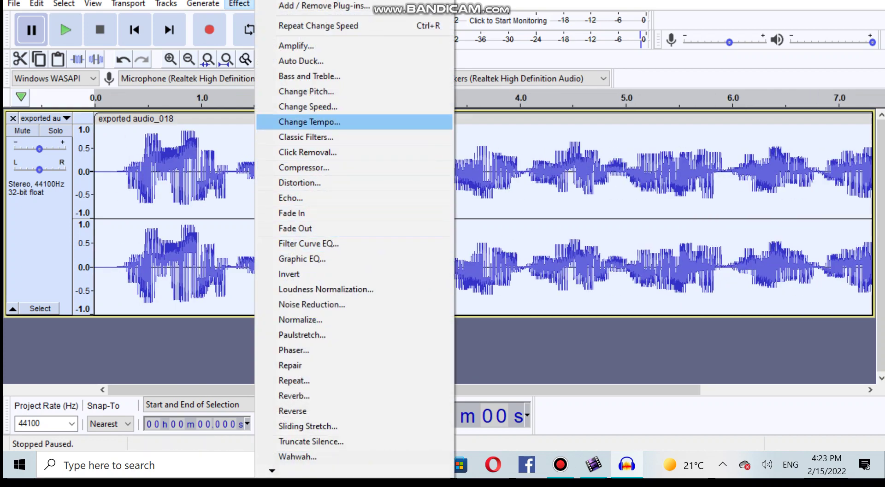
key(Up)
key(Return)
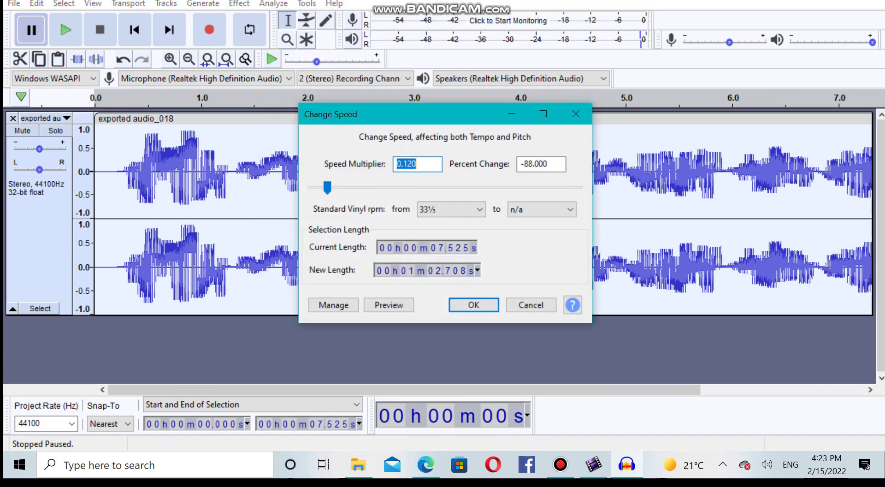
drag(327, 187, 446, 188)
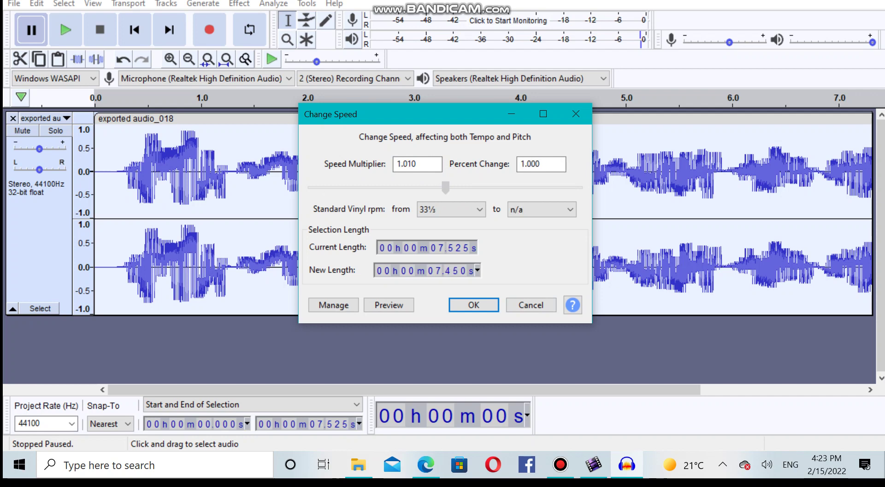
key(Return)
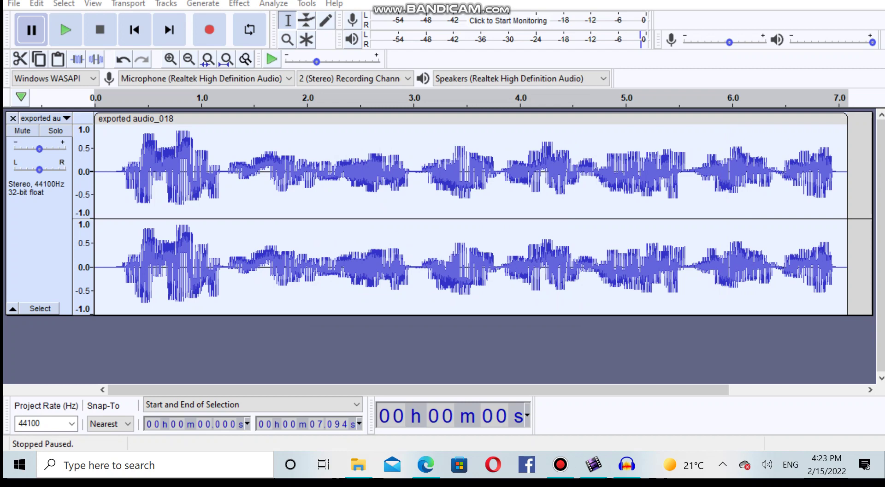
Step: Apply Change Tempo to the whole exported audio_018 clip with a percent change of 100.000
key(p)
click(31, 30)
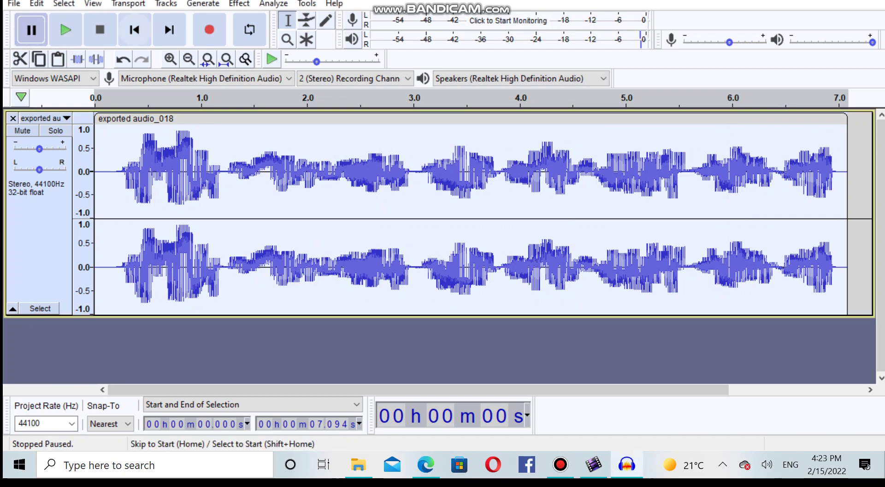
click(239, 4)
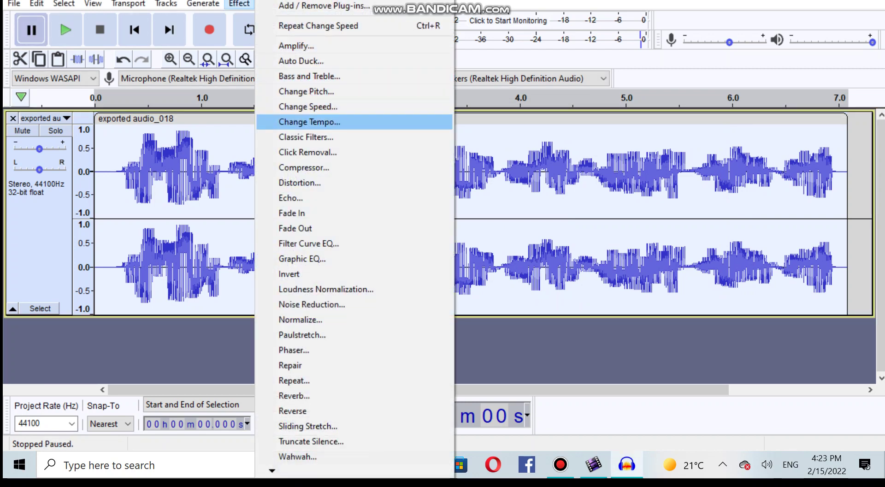
click(310, 122)
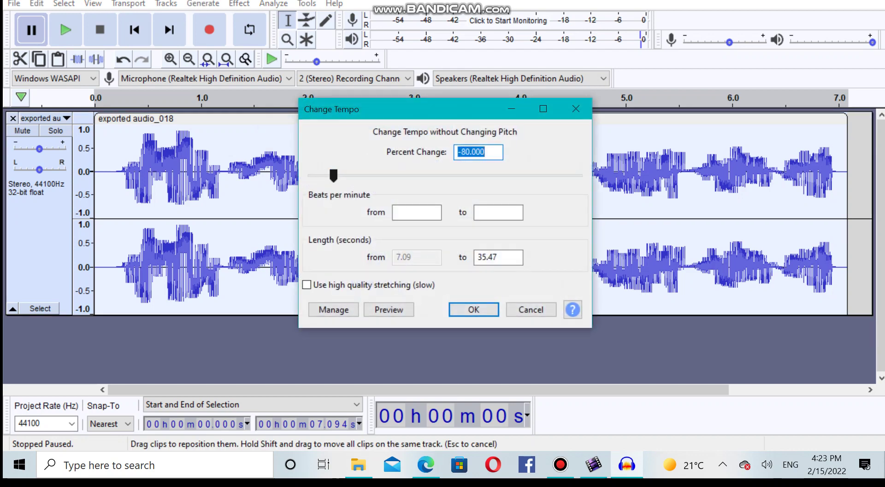
drag(334, 176, 373, 176)
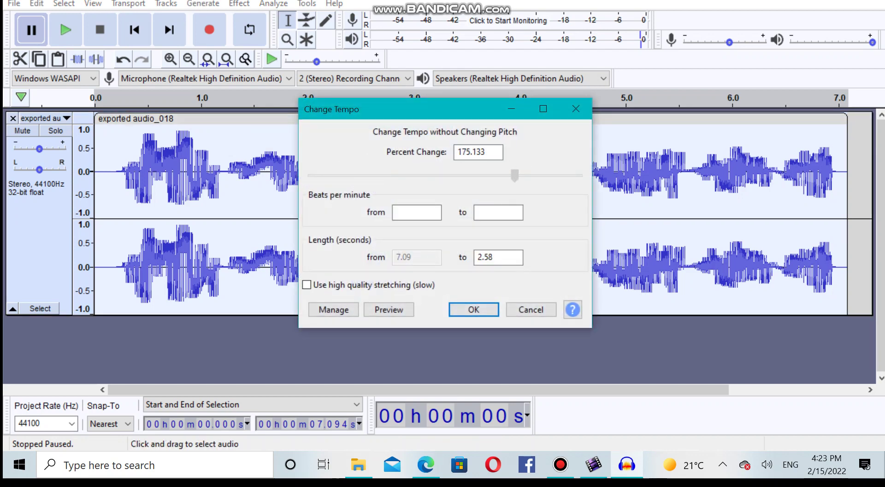
drag(501, 175, 470, 175)
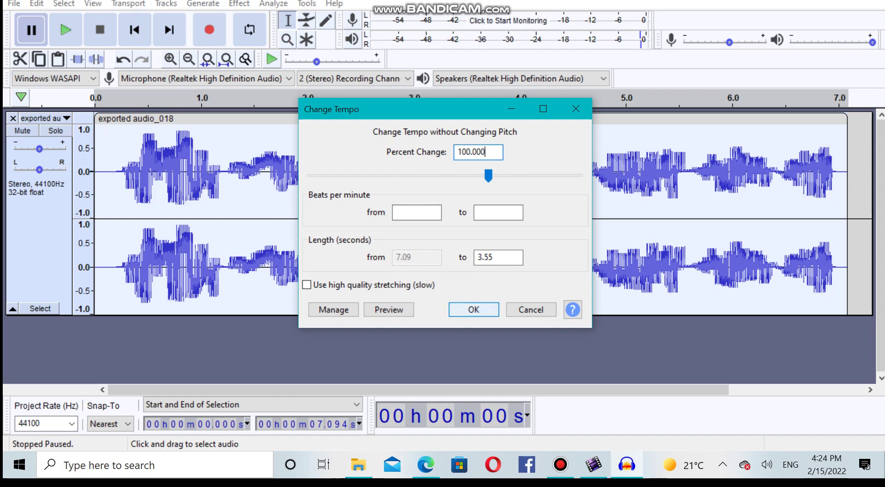
key(Return)
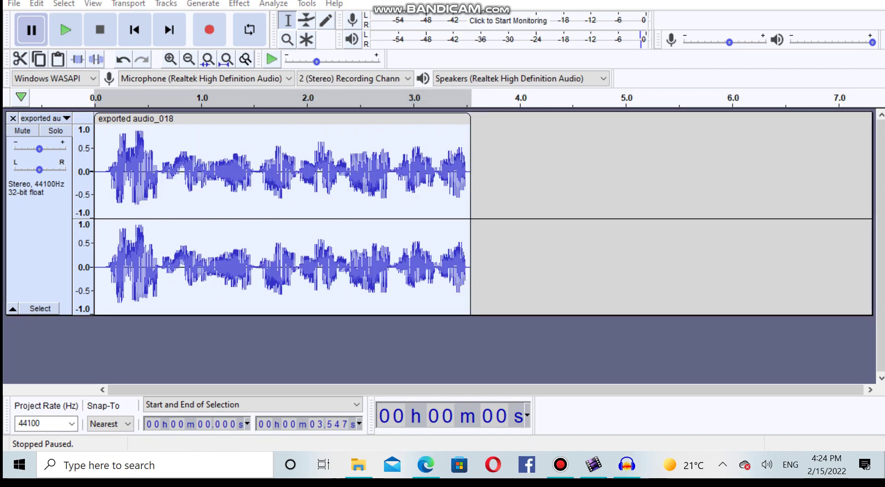
Step: Play back the exported audio_018 clip from the start to hear each processed version of it
click(65, 30)
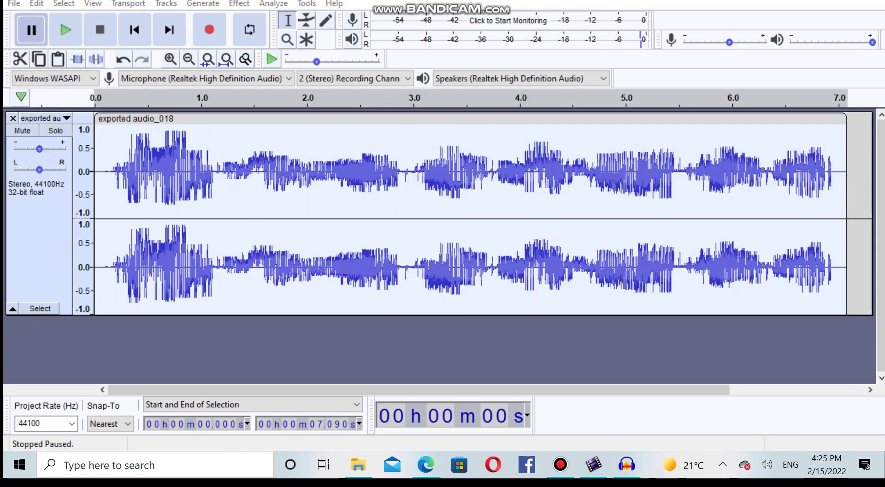
click(65, 29)
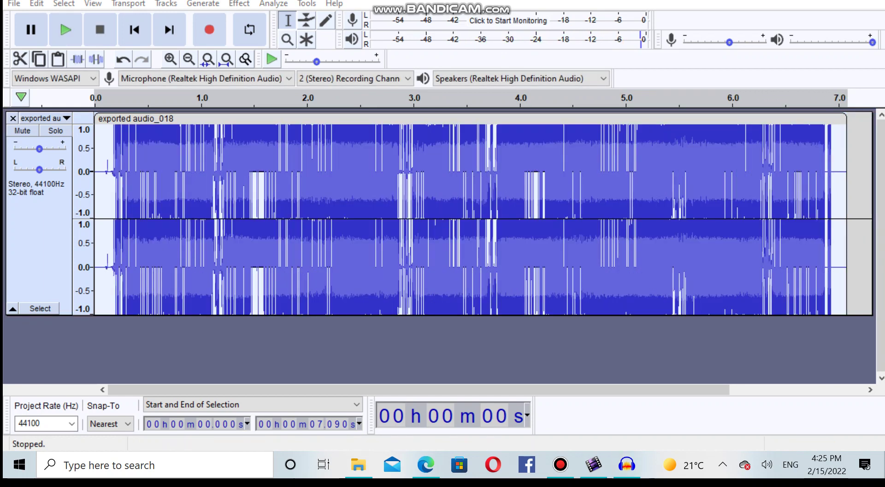
click(66, 30)
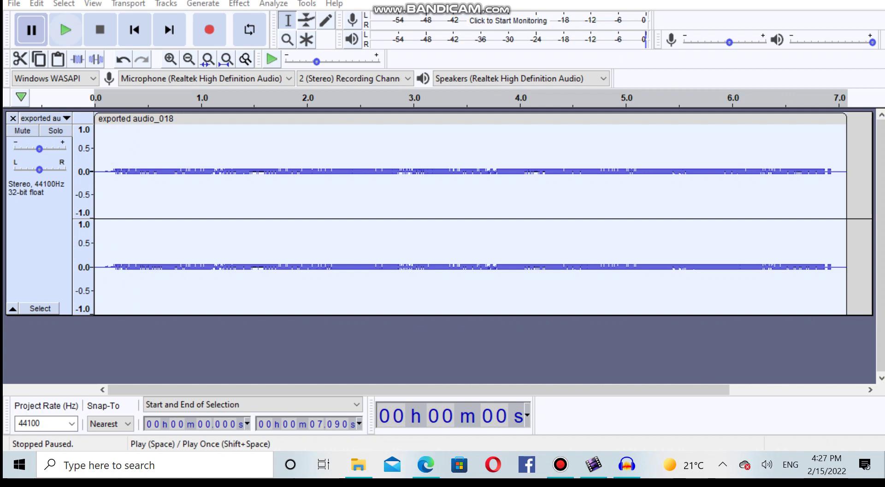
click(65, 31)
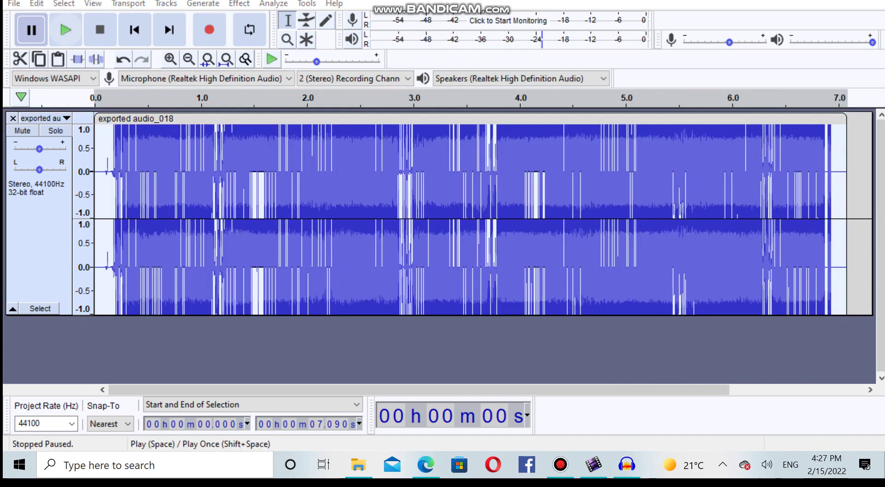
click(66, 30)
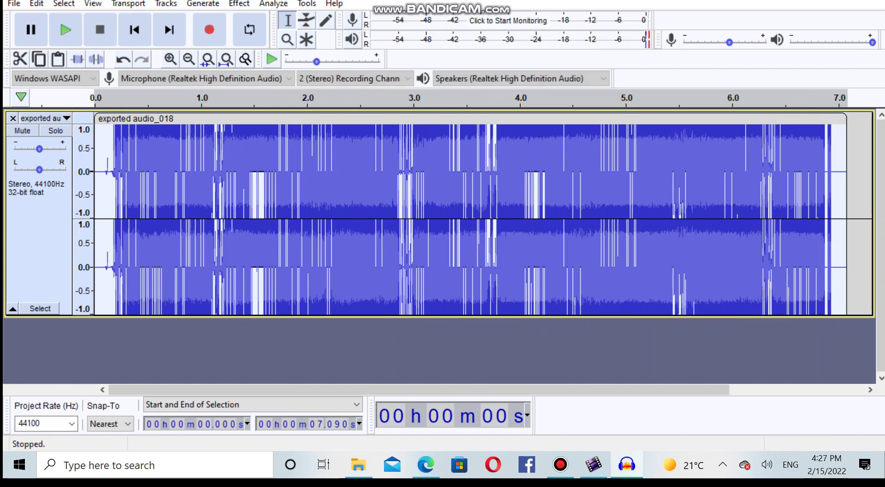
key(p)
click(66, 31)
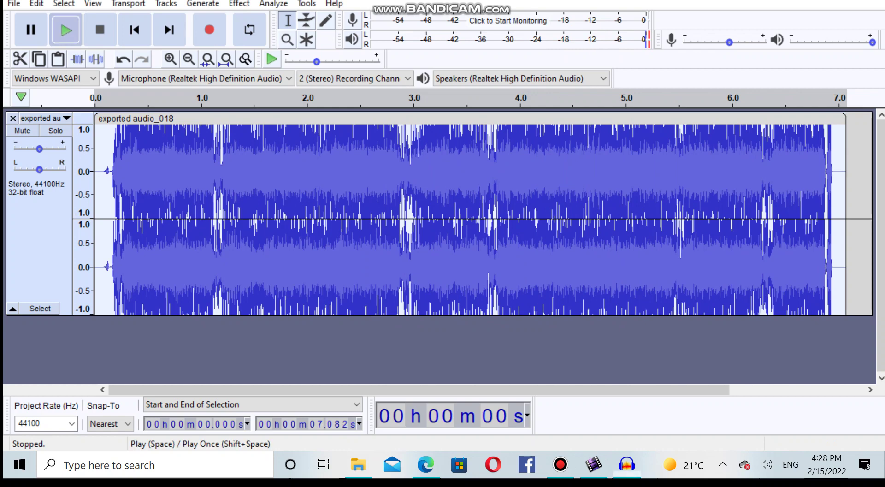
click(66, 30)
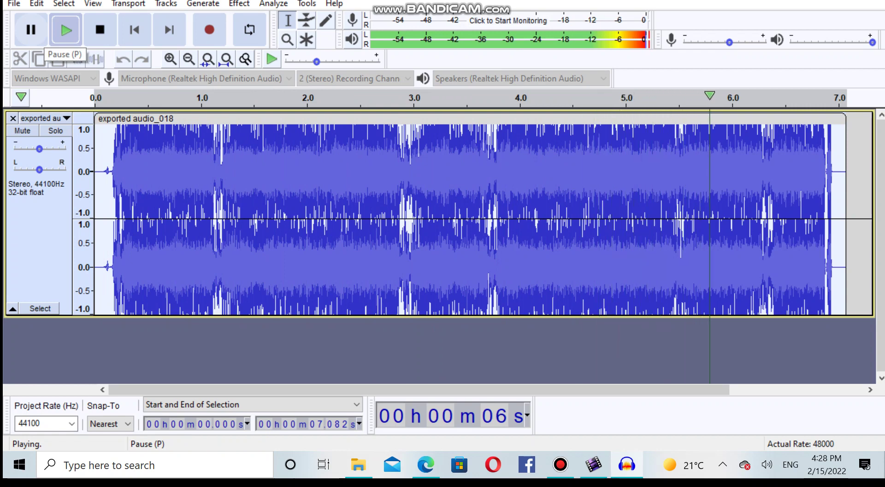
click(32, 30)
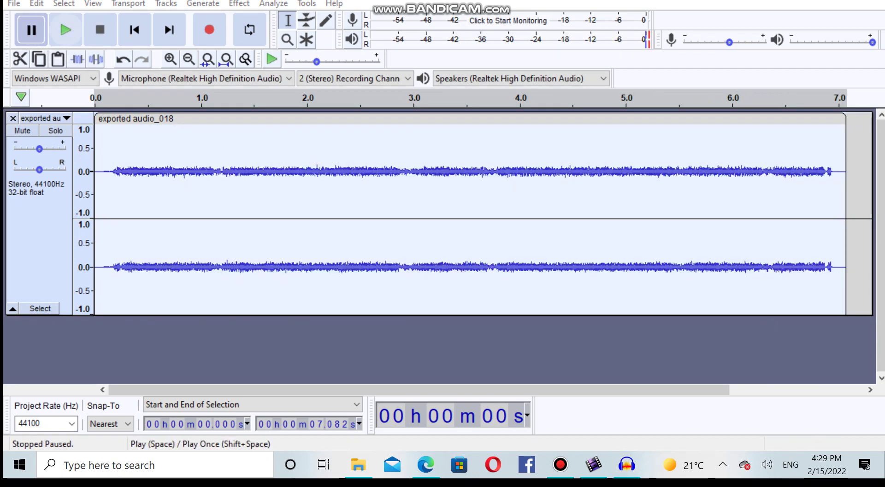
click(66, 30)
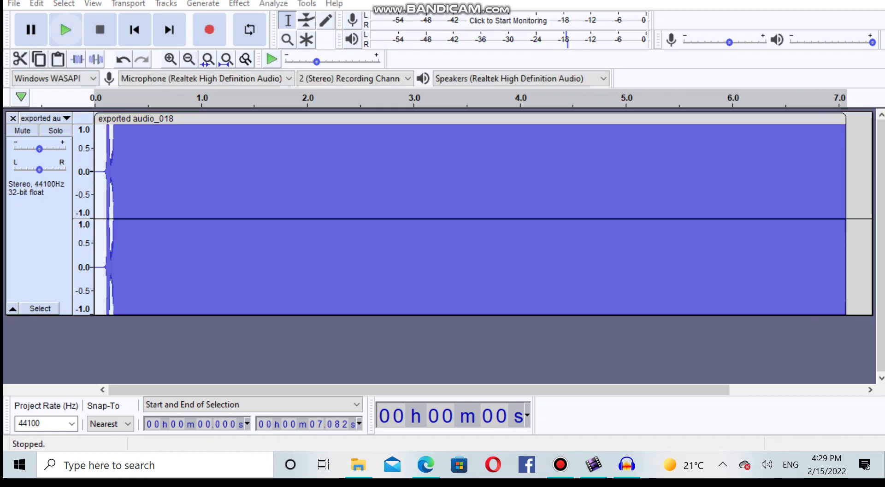
click(66, 30)
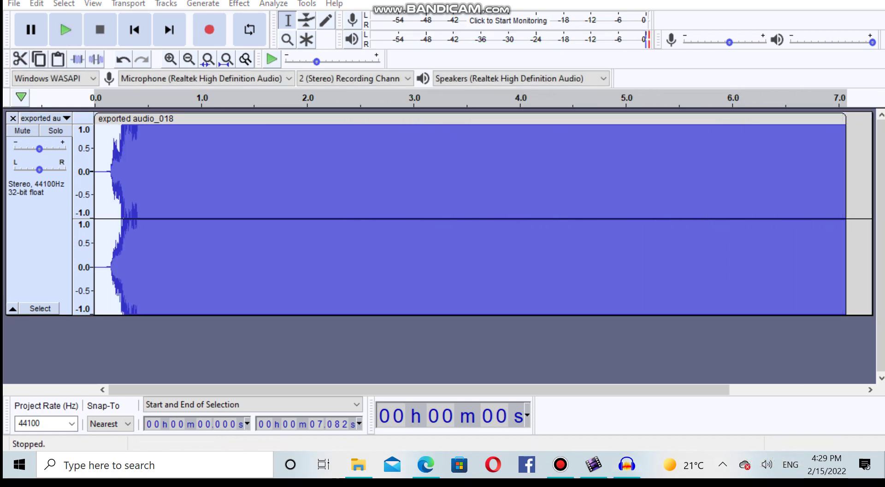
click(66, 30)
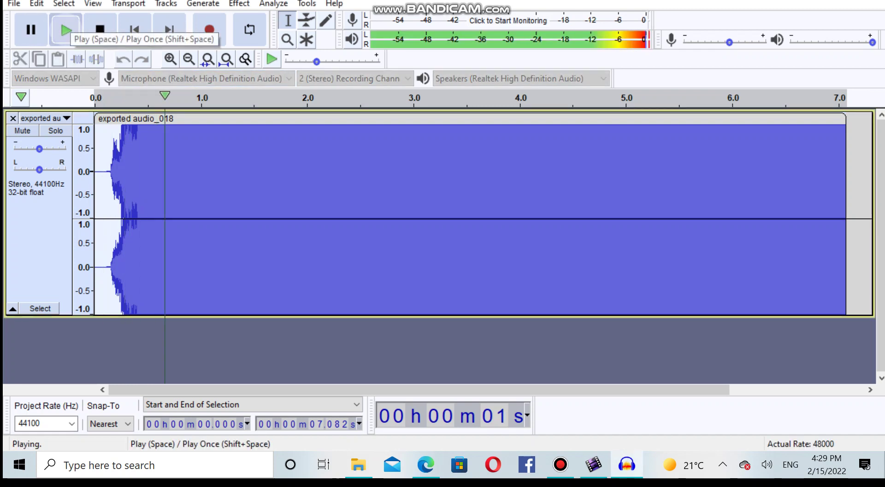
Step: Lower the computer's speaker volume during playback and continue listening to the processed versions of the clip
click(767, 464)
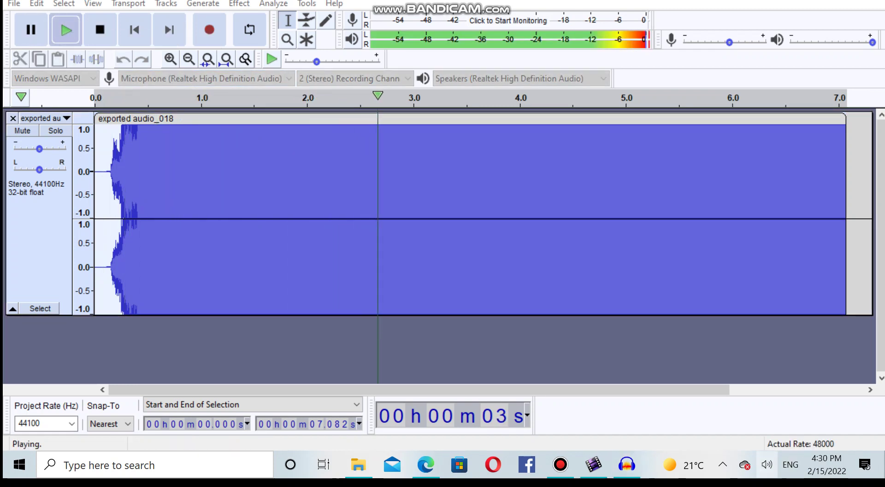
drag(831, 432, 801, 432)
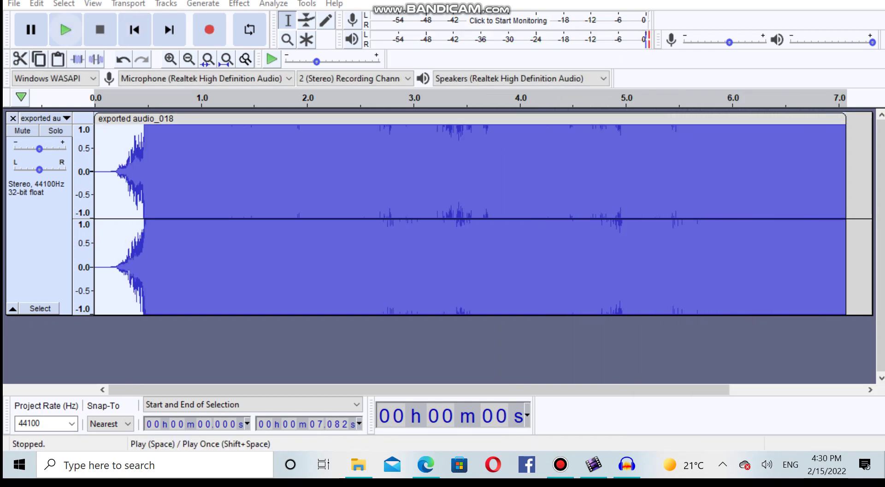
click(66, 30)
click(65, 30)
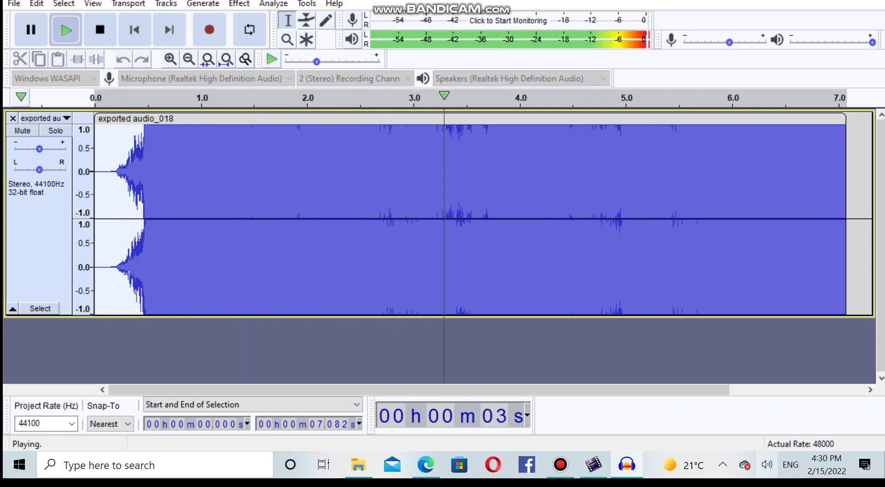
click(767, 465)
click(780, 432)
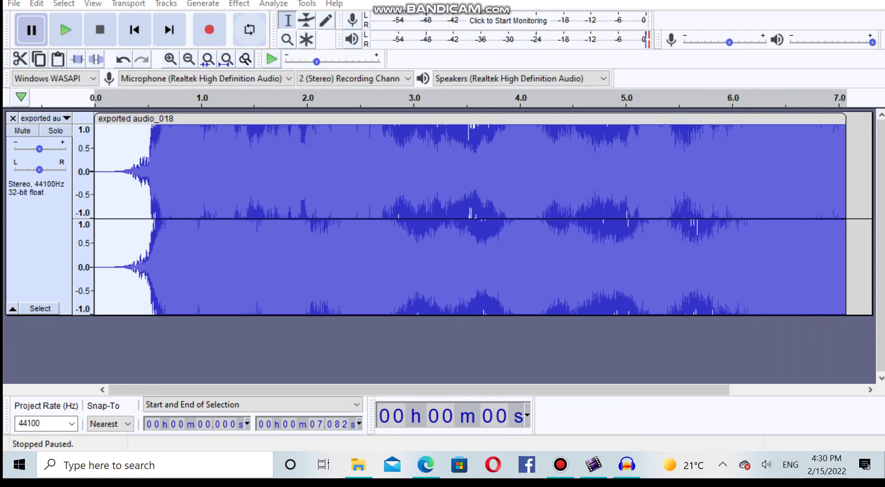
click(66, 30)
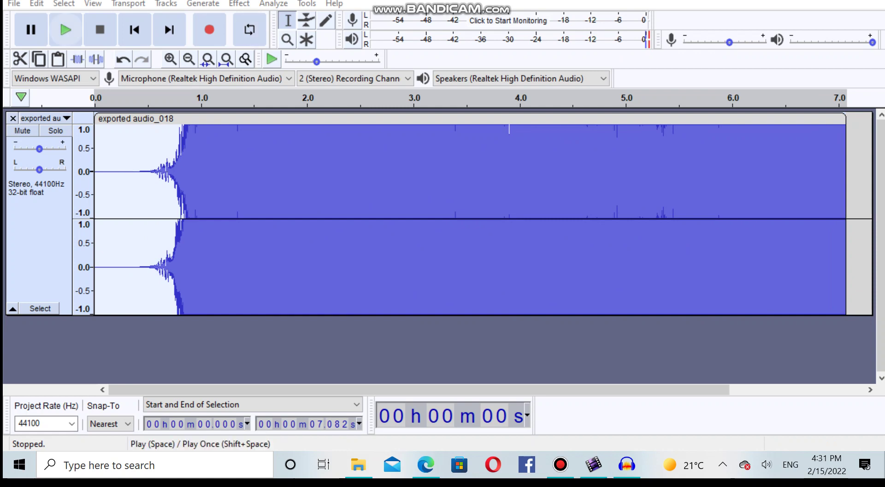
click(65, 29)
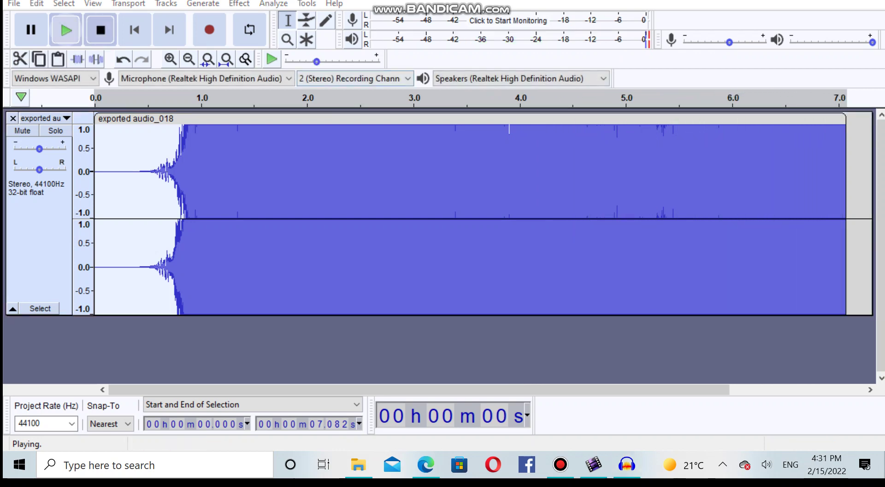
Step: Pause playback, reverse the whole exported audio_018 clip, and release the pause
click(31, 30)
click(239, 4)
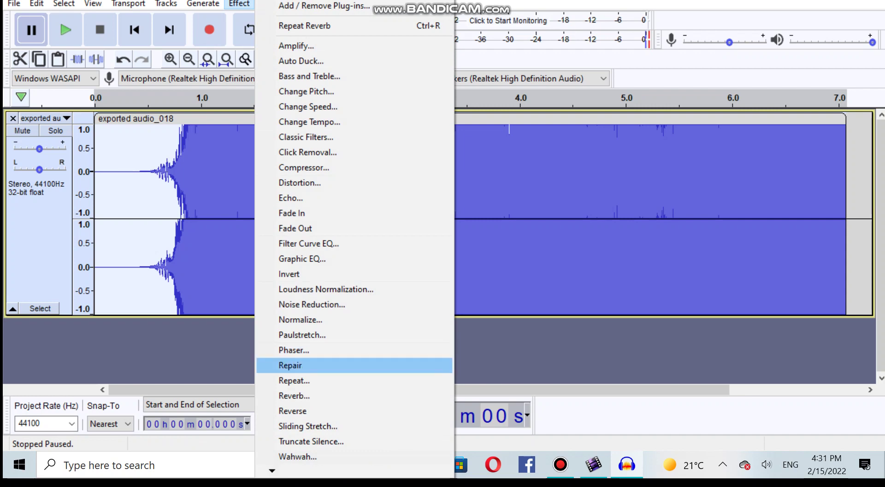
click(293, 411)
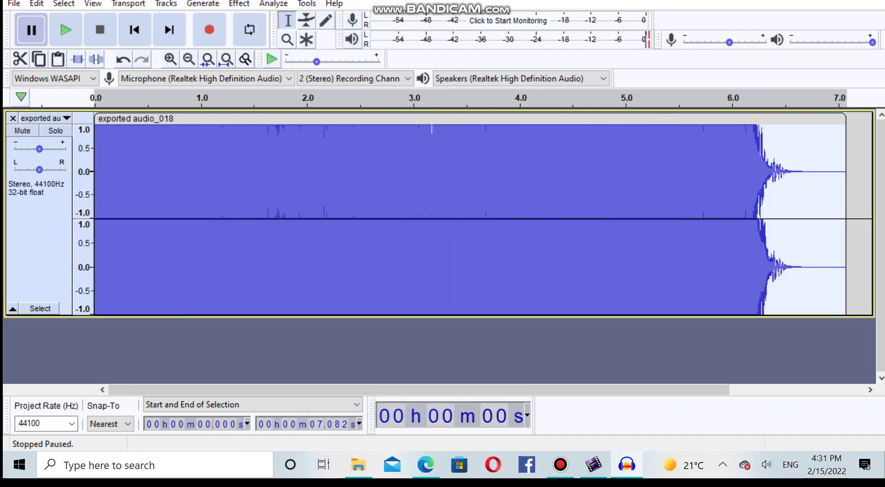
click(31, 30)
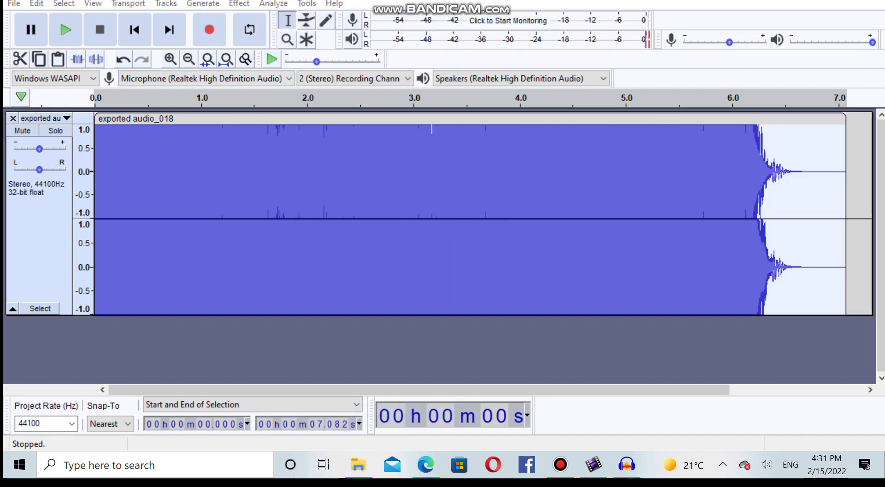
click(239, 3)
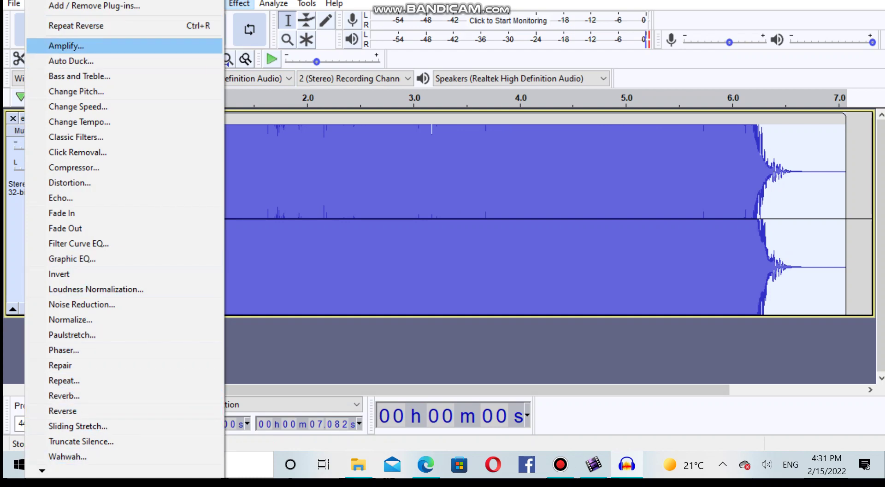
key(Return)
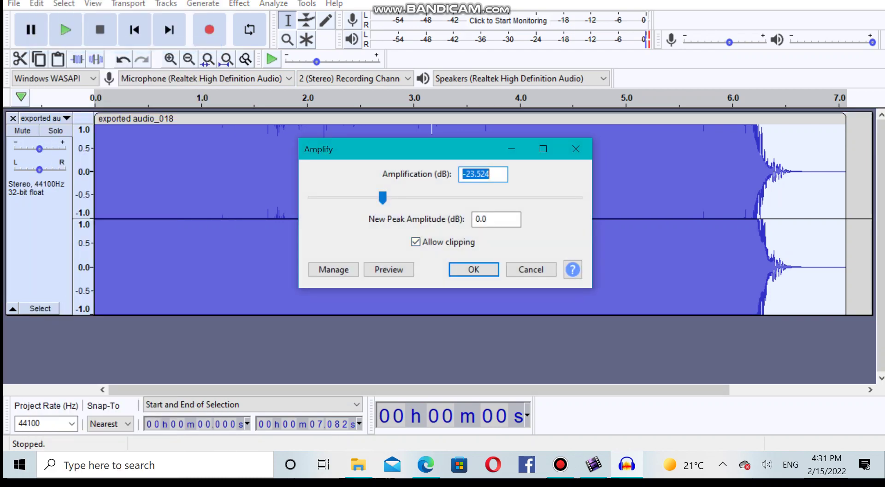
text(-50.0)
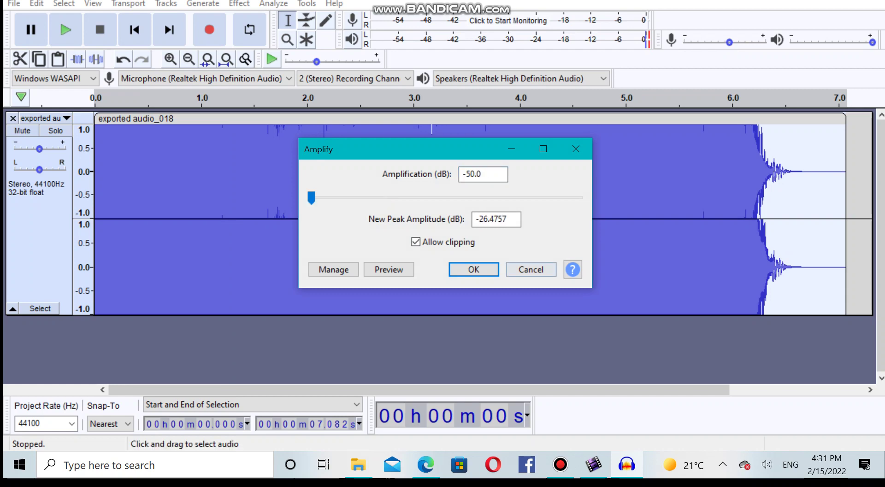
click(531, 269)
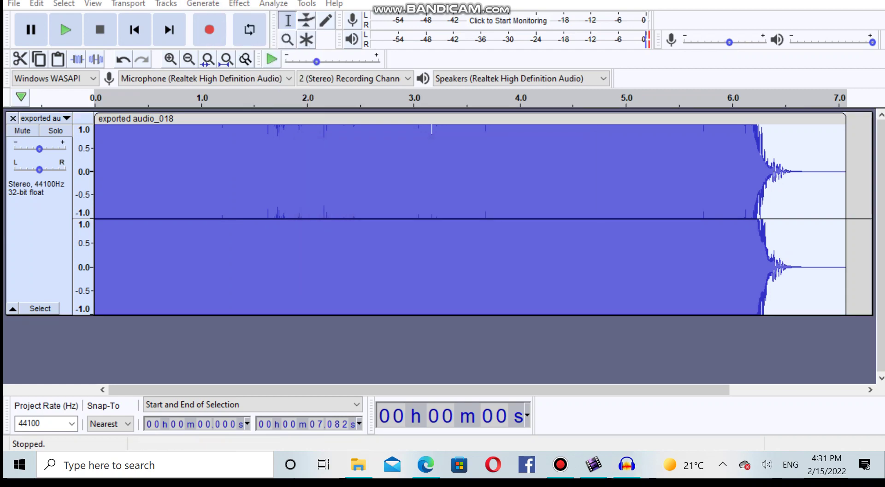
Step: Apply Change Pitch to the whole reversed clip with a percent change of -99.000
click(239, 3)
click(77, 91)
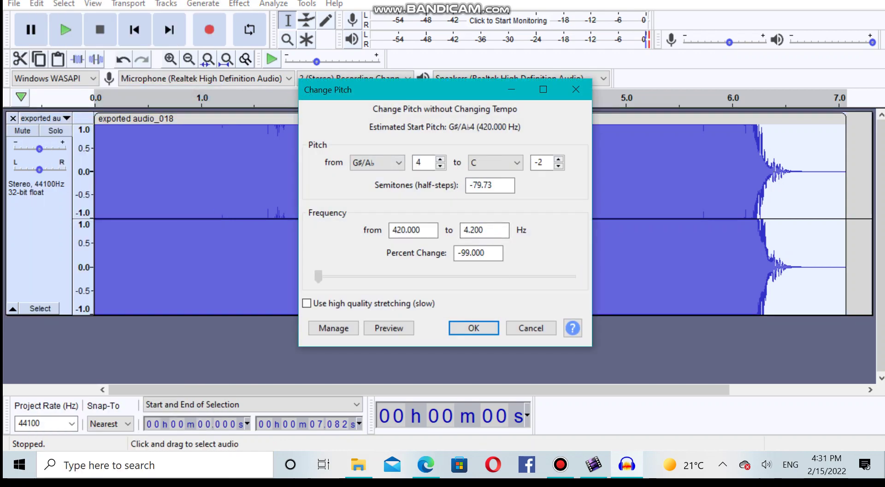
key(Return)
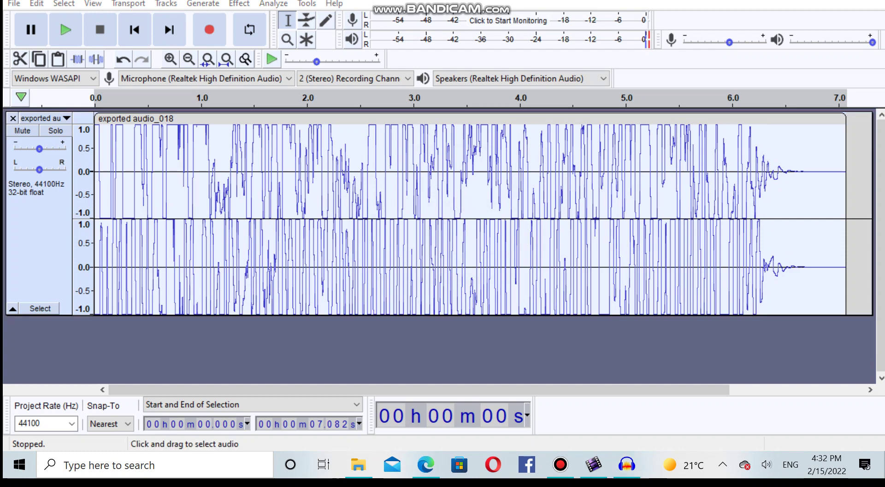
Step: Apply Wahwah to the whole clip with LFO frequency 4.0 Hz, start phase 360.0, depth 100%, resonance 10.0, frequency offset 0 and output gain 30.0 dB
click(239, 3)
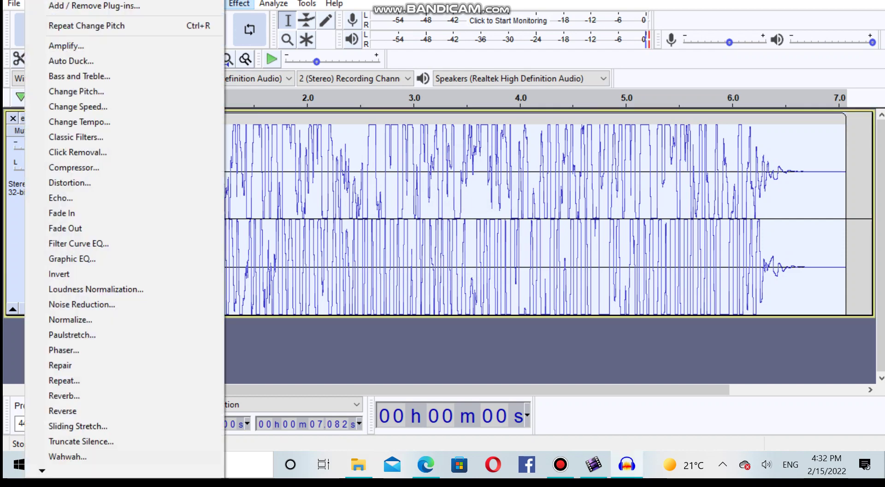
click(67, 456)
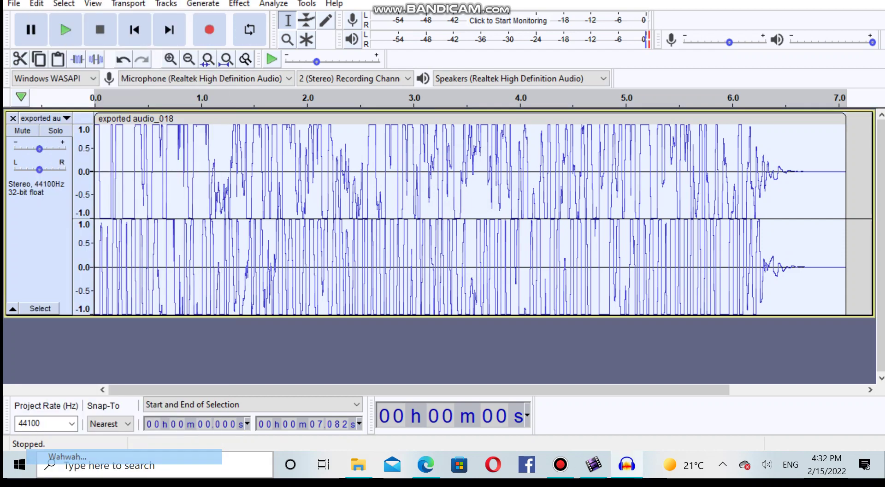
click(624, 293)
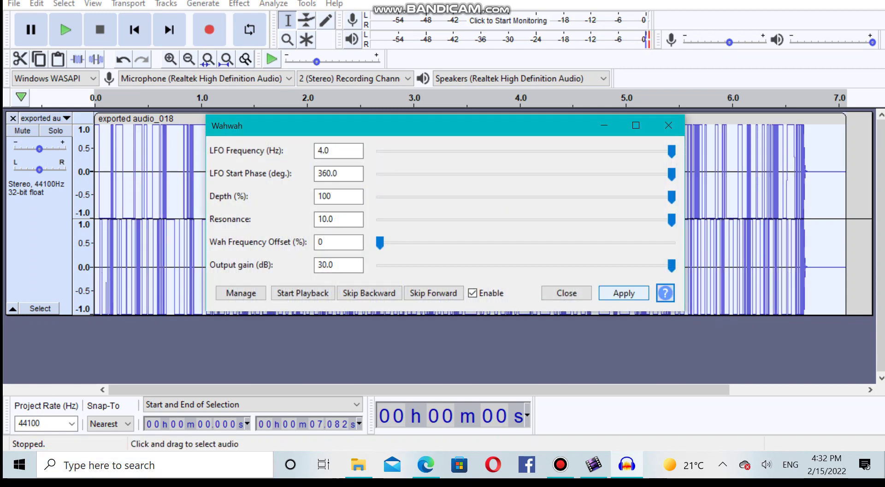
Step: Apply Wahwah to the clip once more with the same settings and close the effect dialog
click(624, 293)
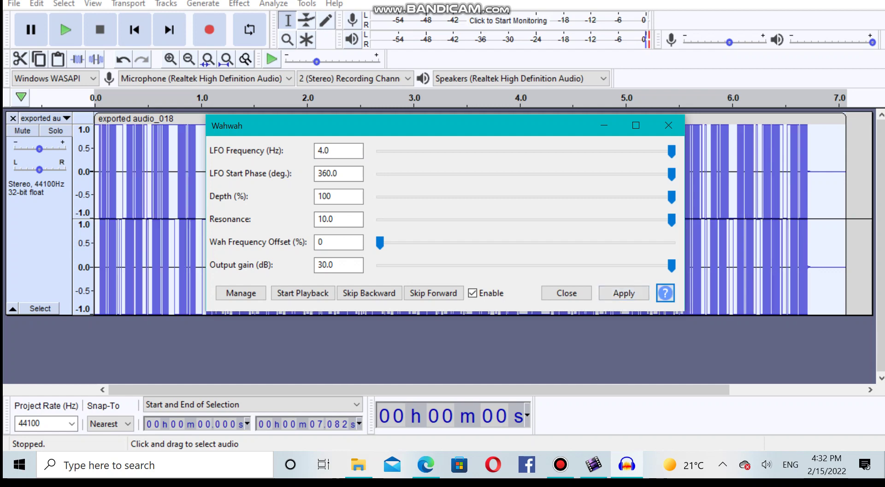
key(Escape)
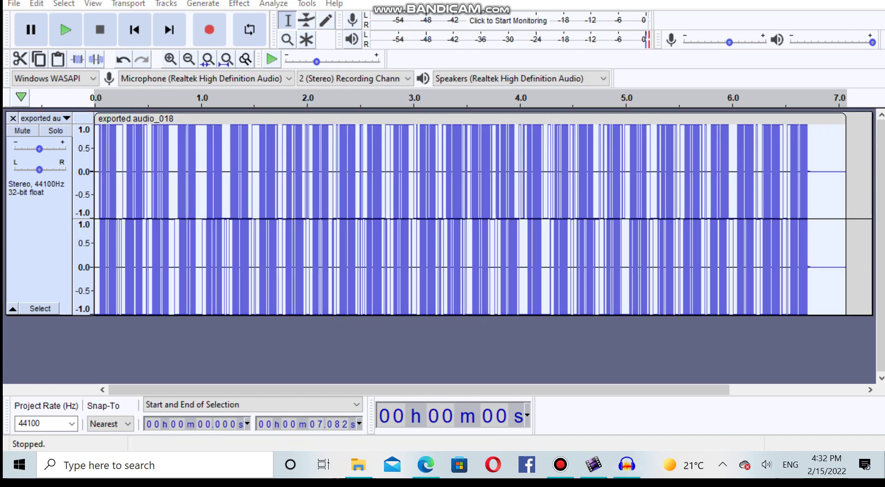
Step: Apply Change Pitch to the clip from B6 to B4 (-24.00 semitones, -75.000 percent), play the result briefly and pause it
click(239, 4)
click(77, 91)
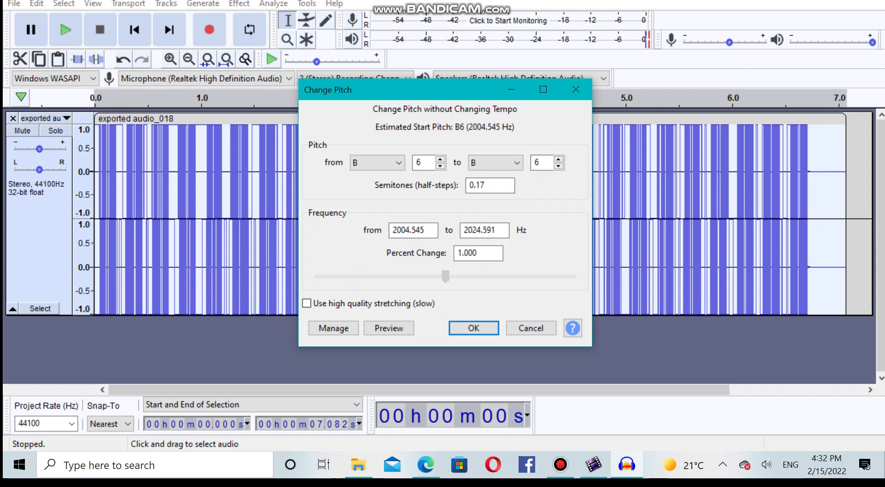
key(Left)
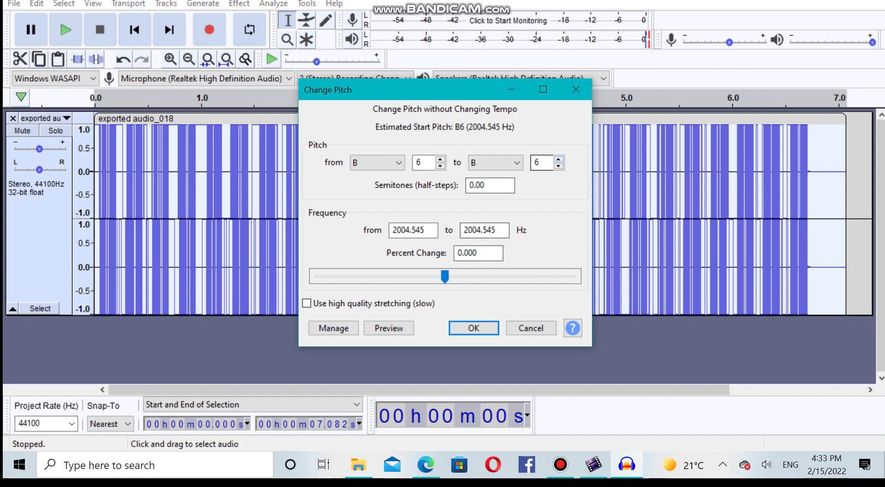
click(558, 167)
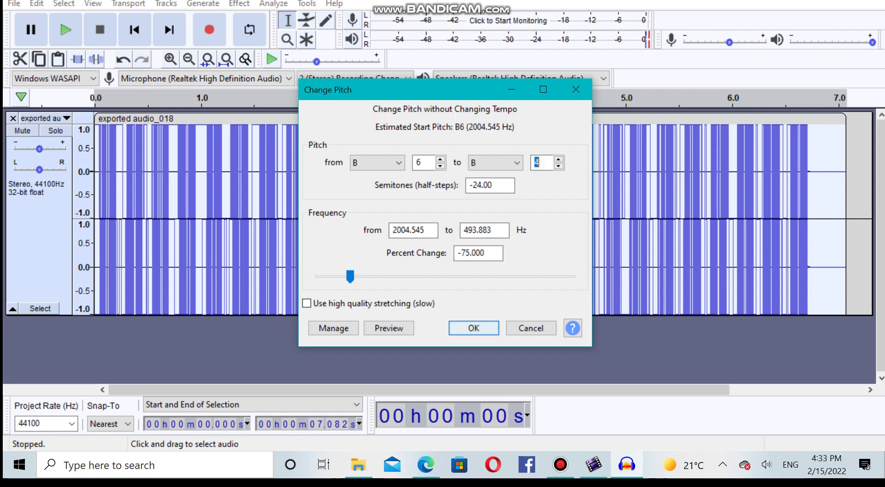
key(Return)
click(65, 30)
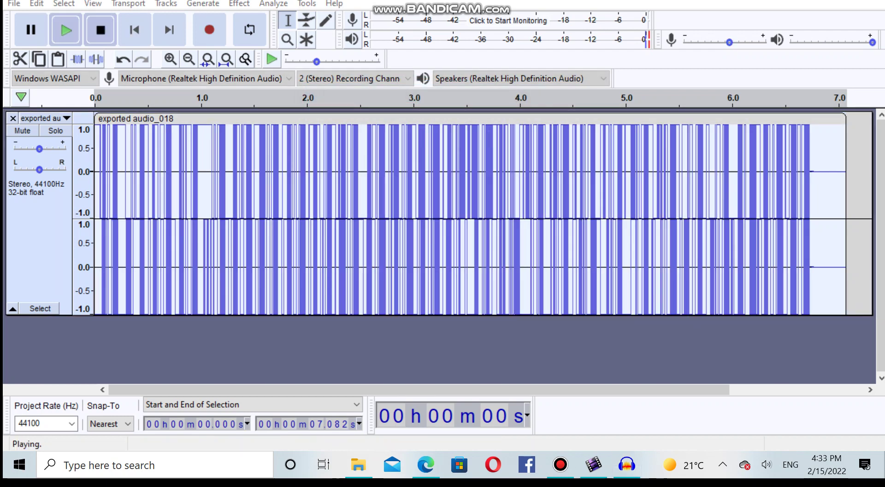
click(31, 29)
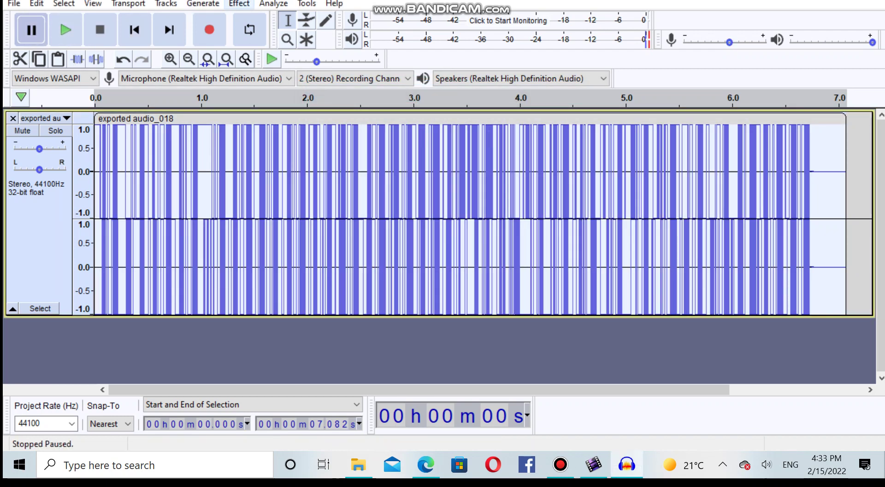
Step: Apply Bass and Treble to the whole exported audio_018 clip and close the effect dialog
click(239, 3)
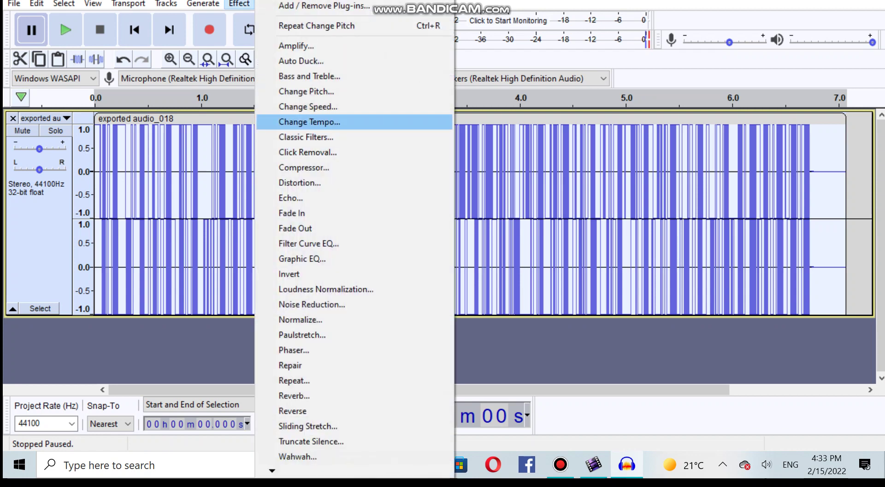
click(318, 75)
click(624, 290)
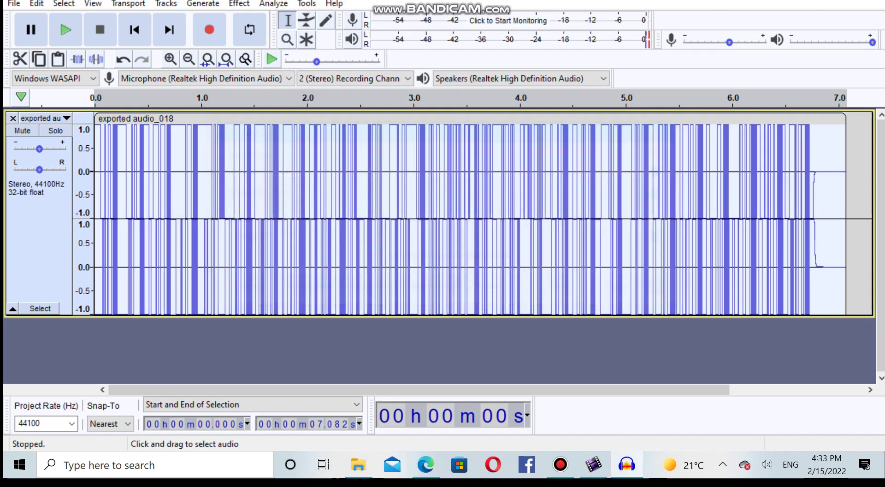
click(668, 129)
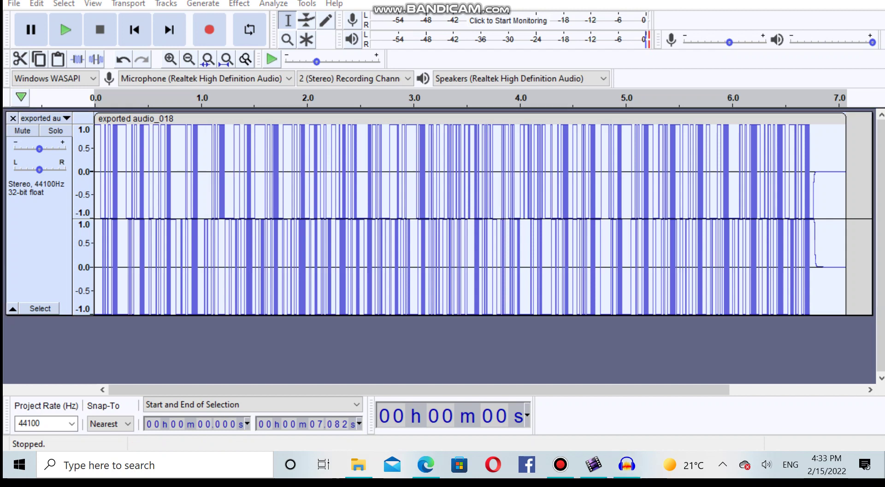
Step: Apply Vocoder with distance 1.0, both channels, 240 bands, original audio 100%, white noise and Radar Needles 0%, and needle frequency 100 Hz
click(240, 4)
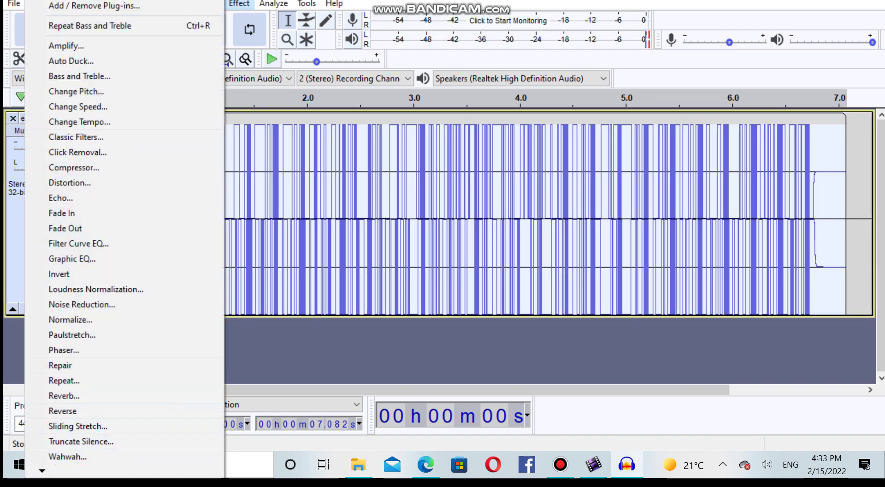
mouse_move(42, 471)
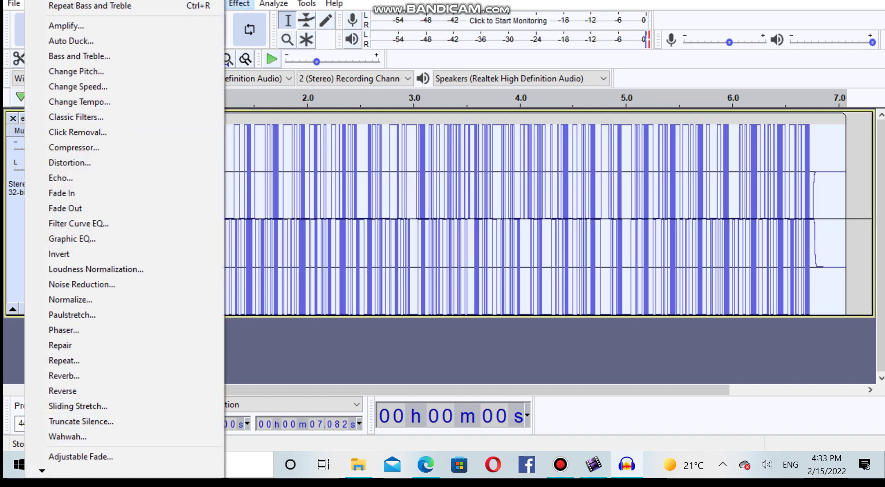
scroll(125, 231, down, 3)
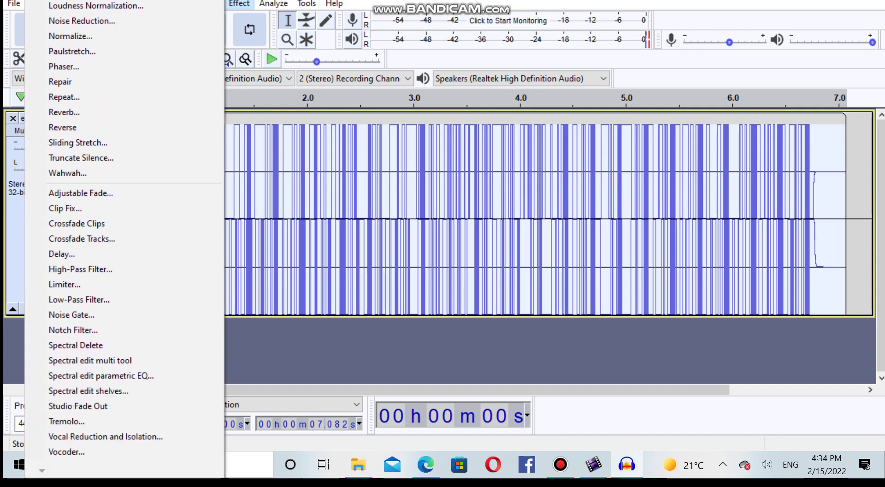
key(Up)
key(Up)
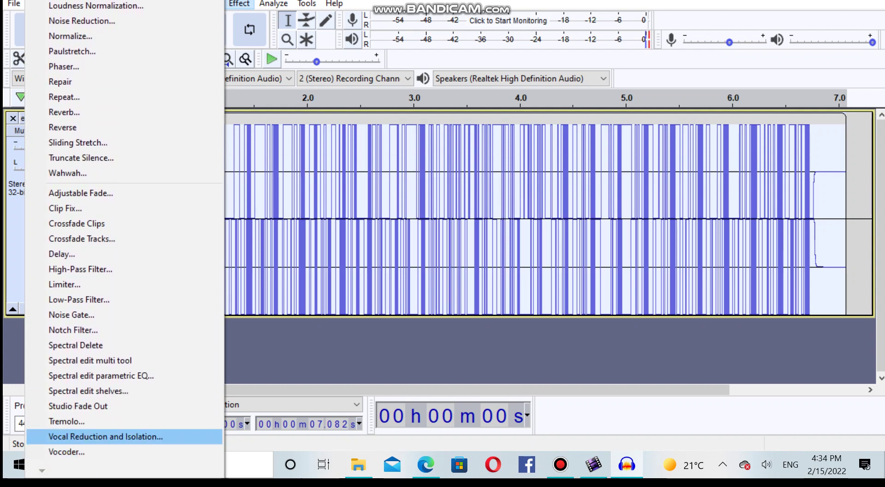
key(Down)
key(Return)
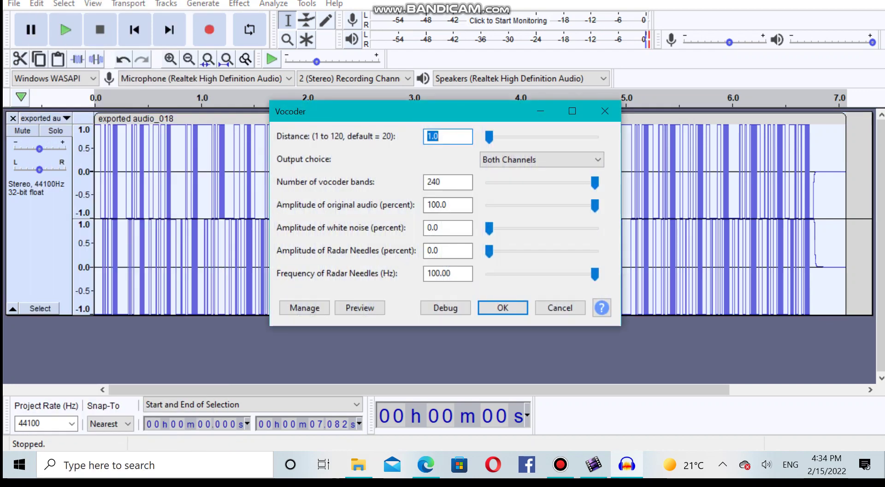
key(Return)
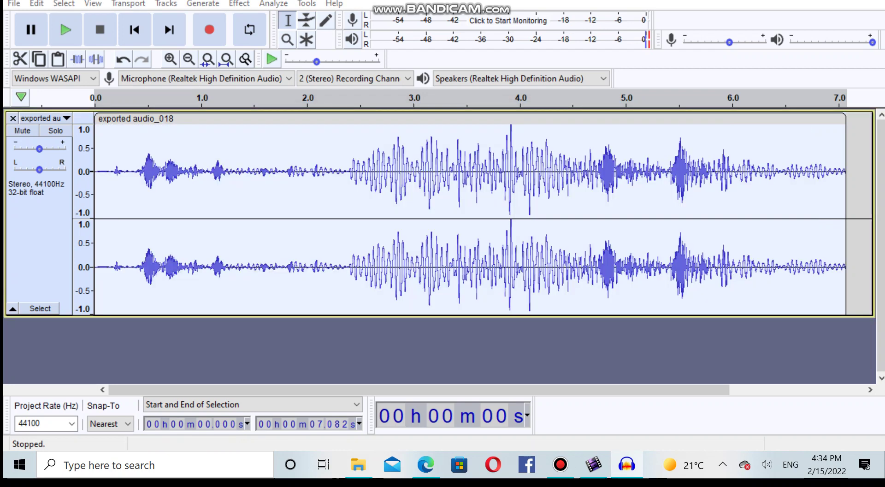
Step: Apply Loudness Normalization to the whole vocoded clip and pause playback
click(239, 3)
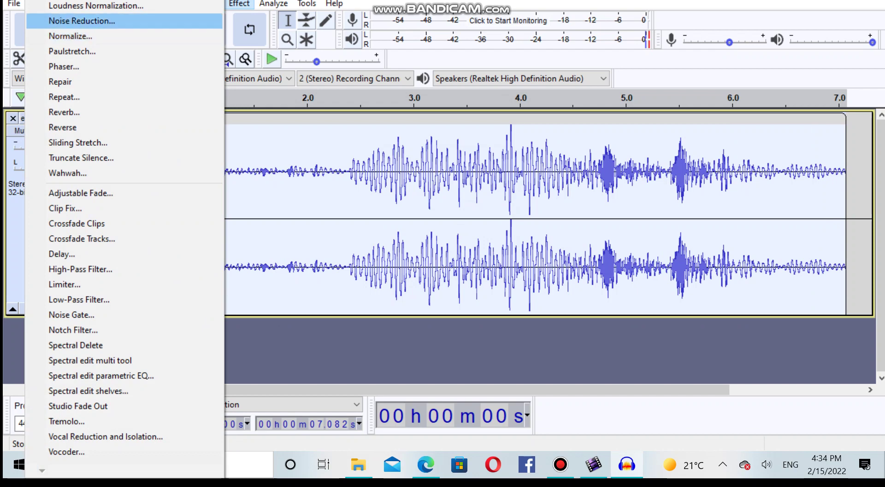
key(Up)
key(Down)
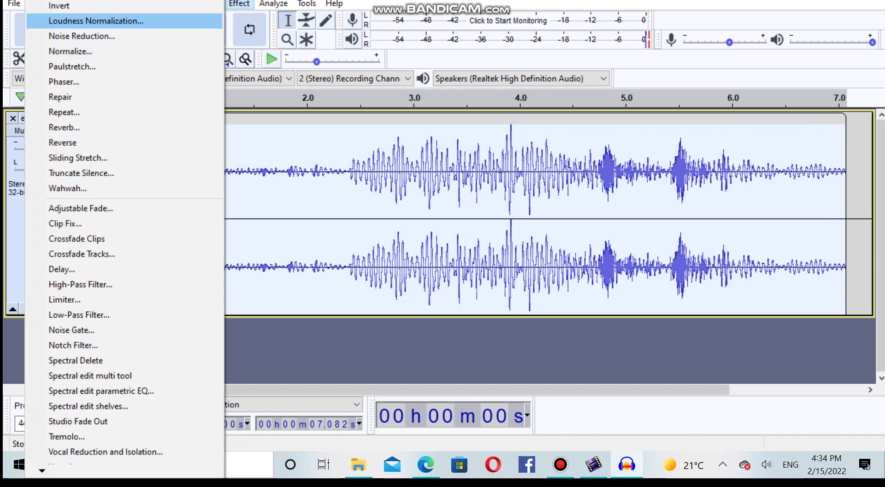
key(Return)
key(Return)
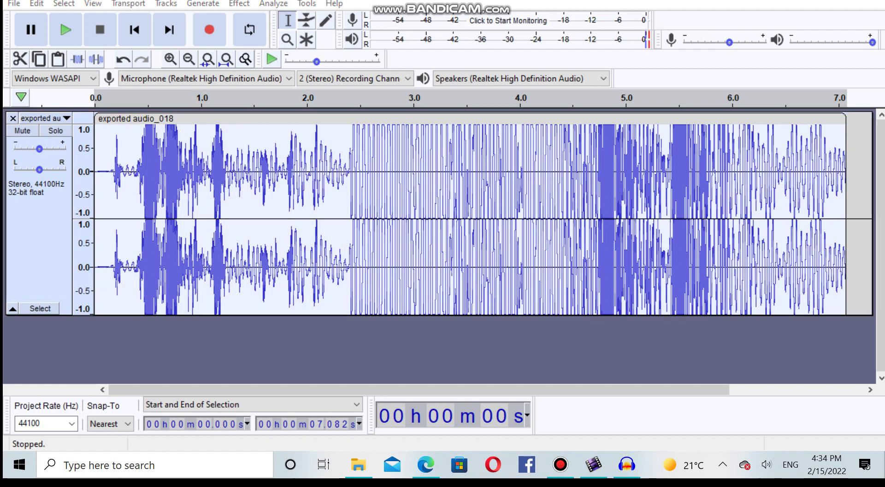
click(31, 30)
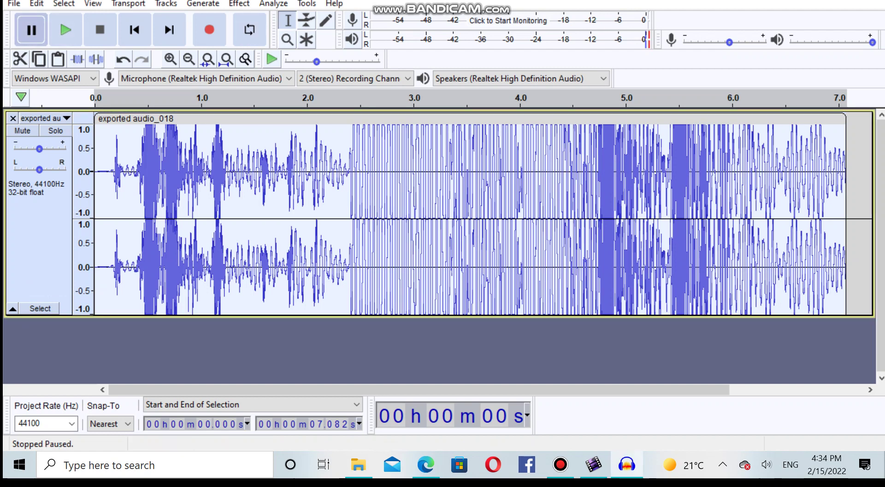